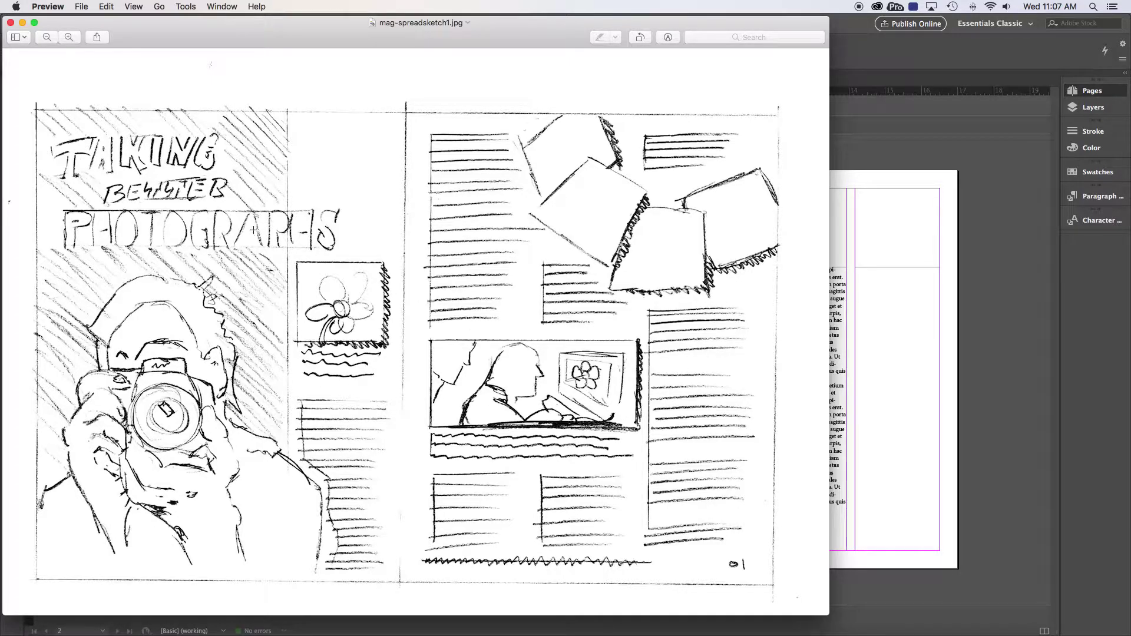
Step: Switch to the InDesign spread and add a text frame about 4.3 by 1.28 in at the left page's upper margin corner reading TAKING
left_click(890, 155)
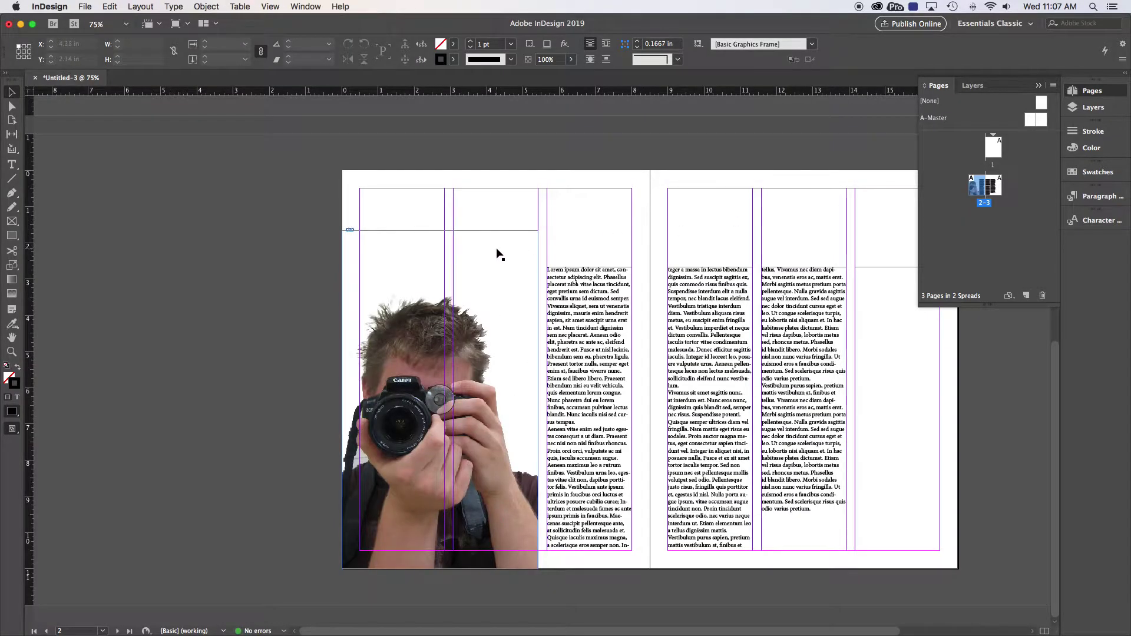
key("super+Tab")
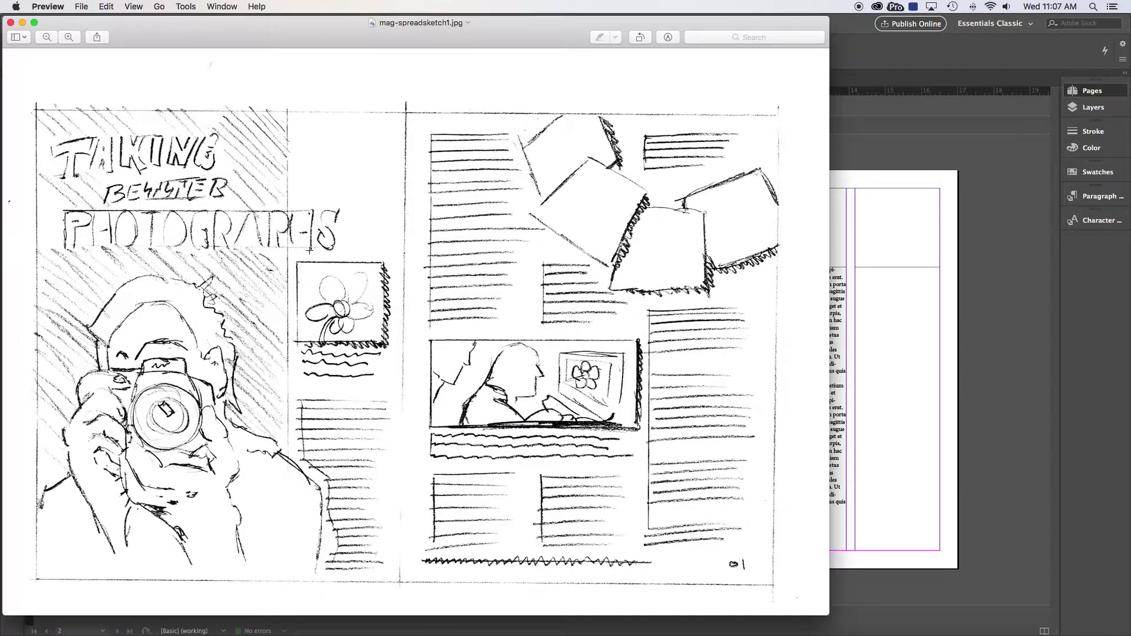
key("super+Tab")
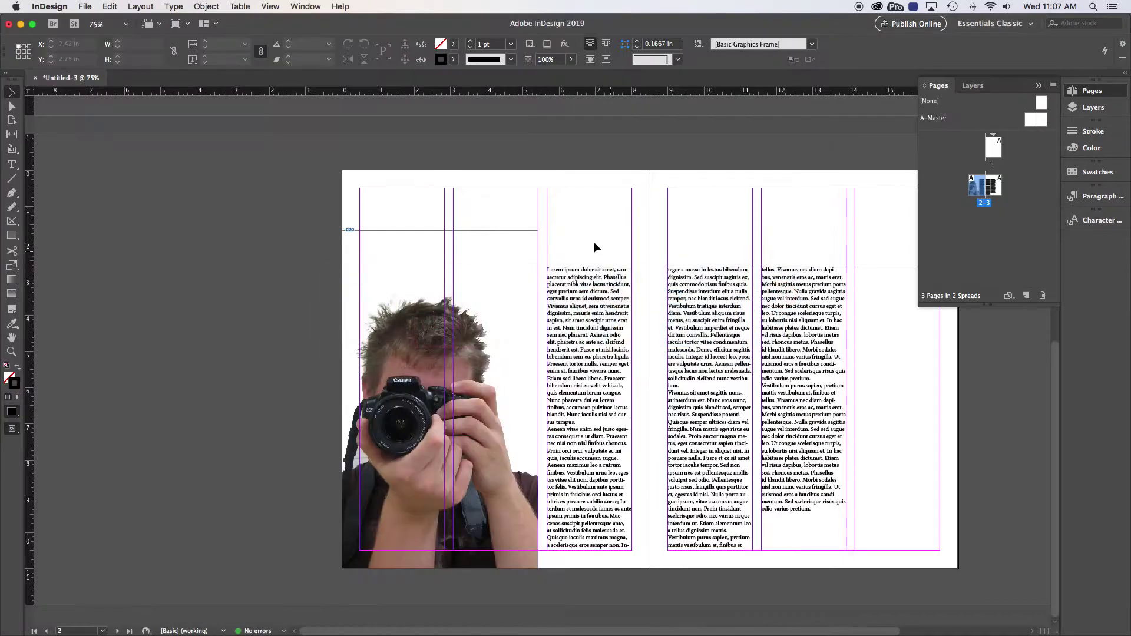
left_click(11, 165)
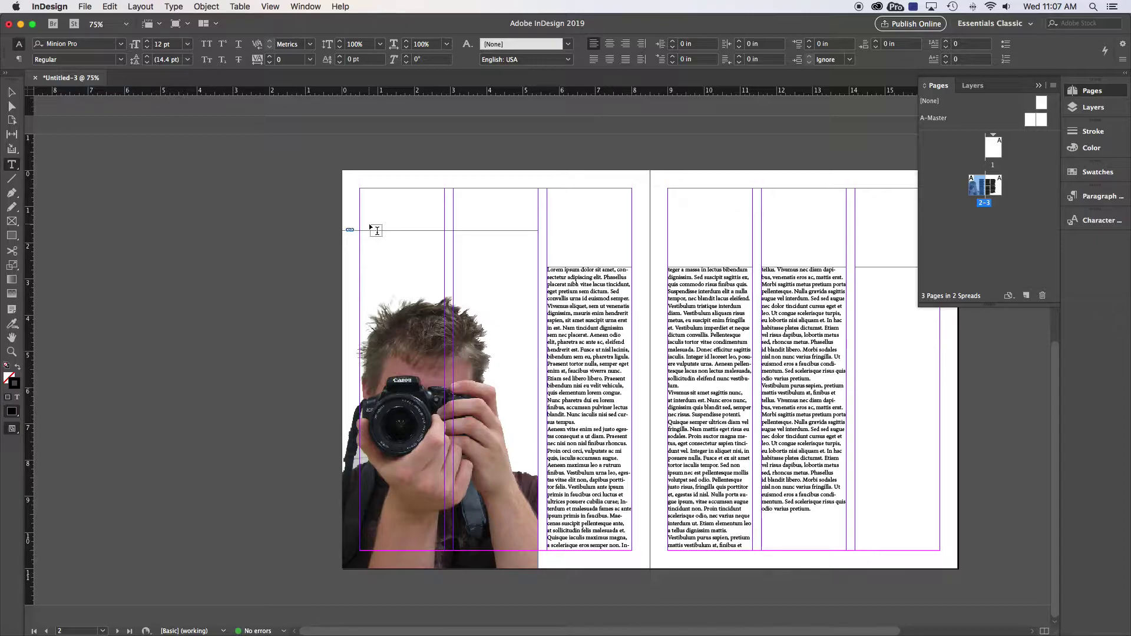
left_click_drag(361, 190, 516, 235)
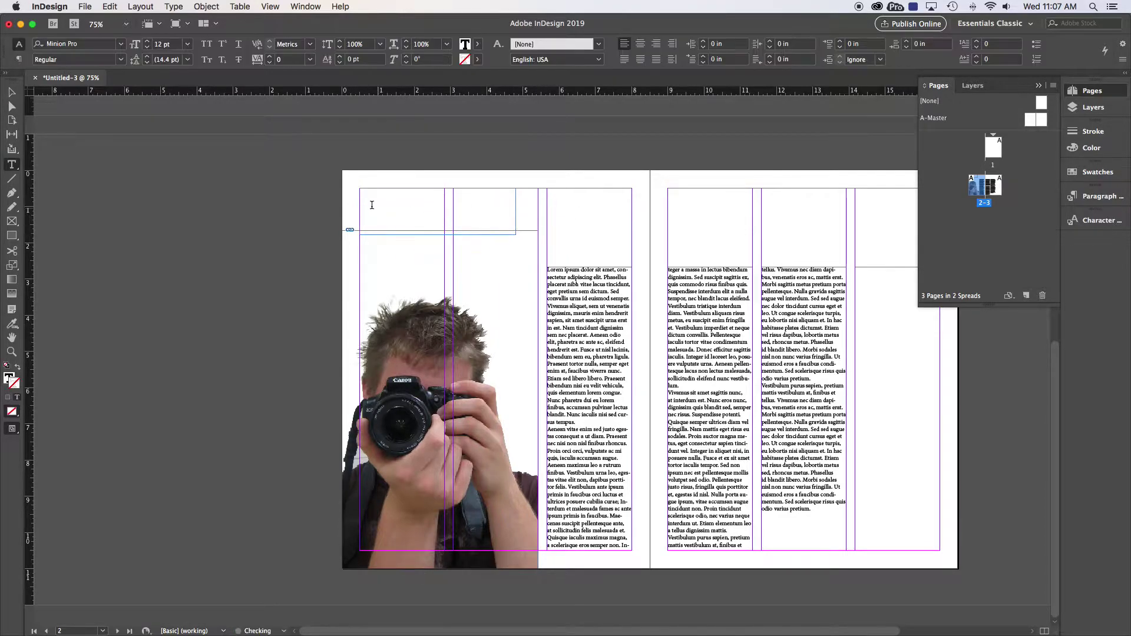
type("TAK")
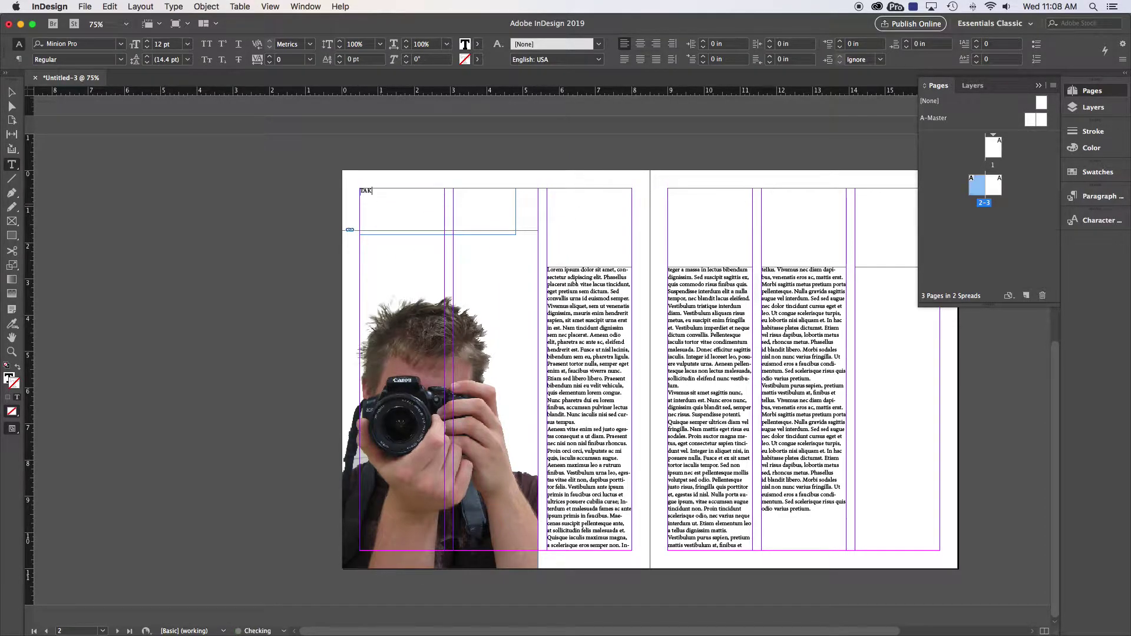
type("ING")
Step: Format the word TAKING in Garamond Regular at 70 pt
key("super+a")
key("super+0")
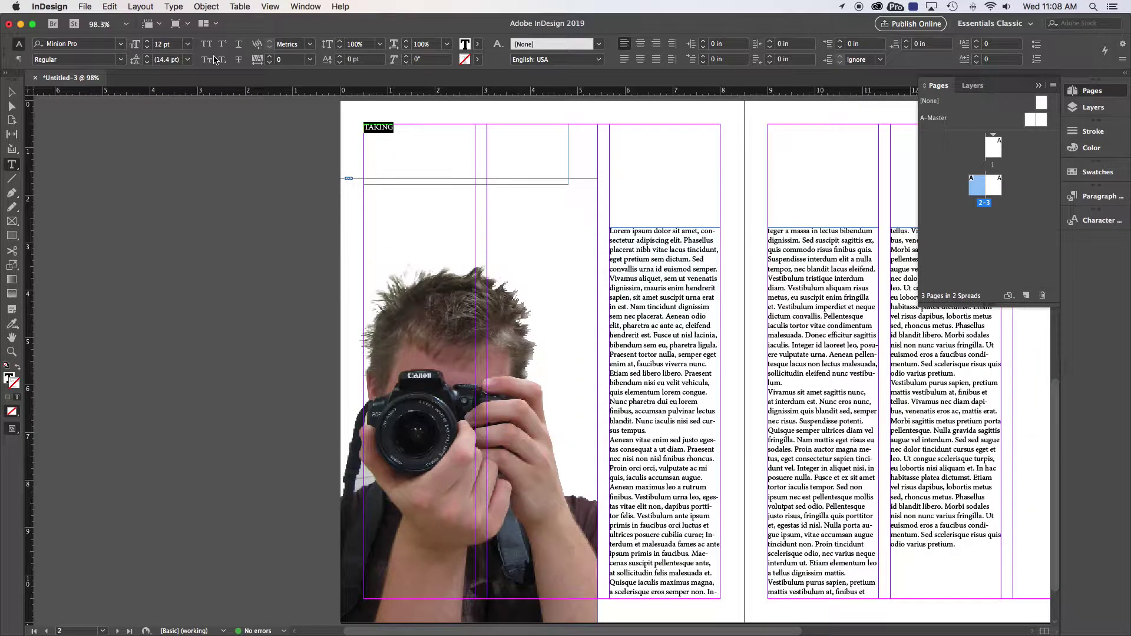
left_click(103, 44)
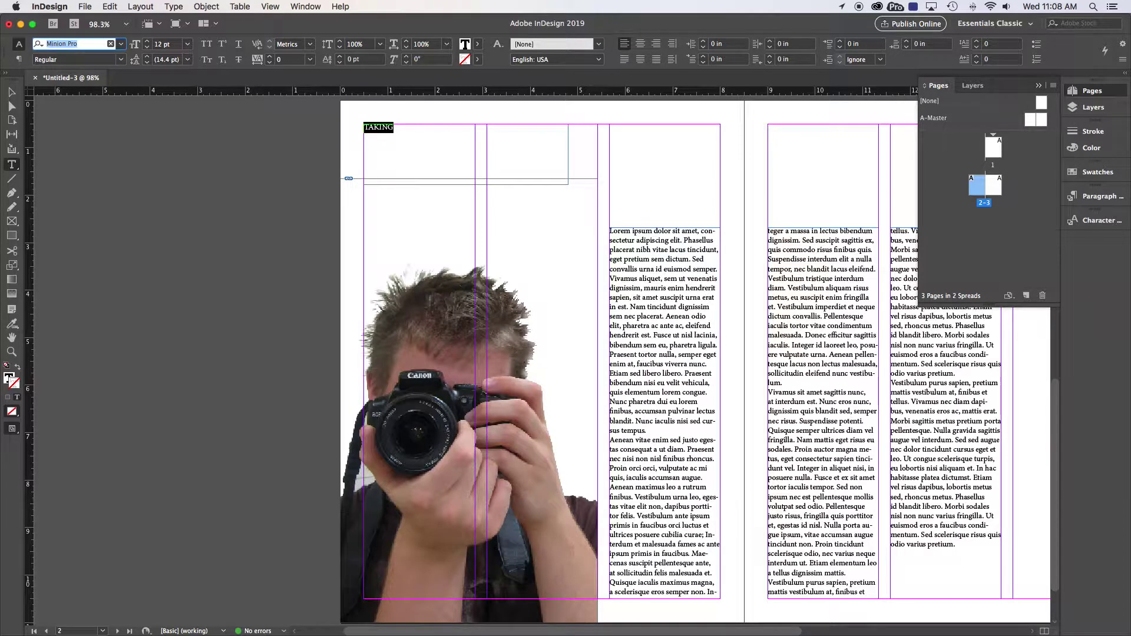
type("gara")
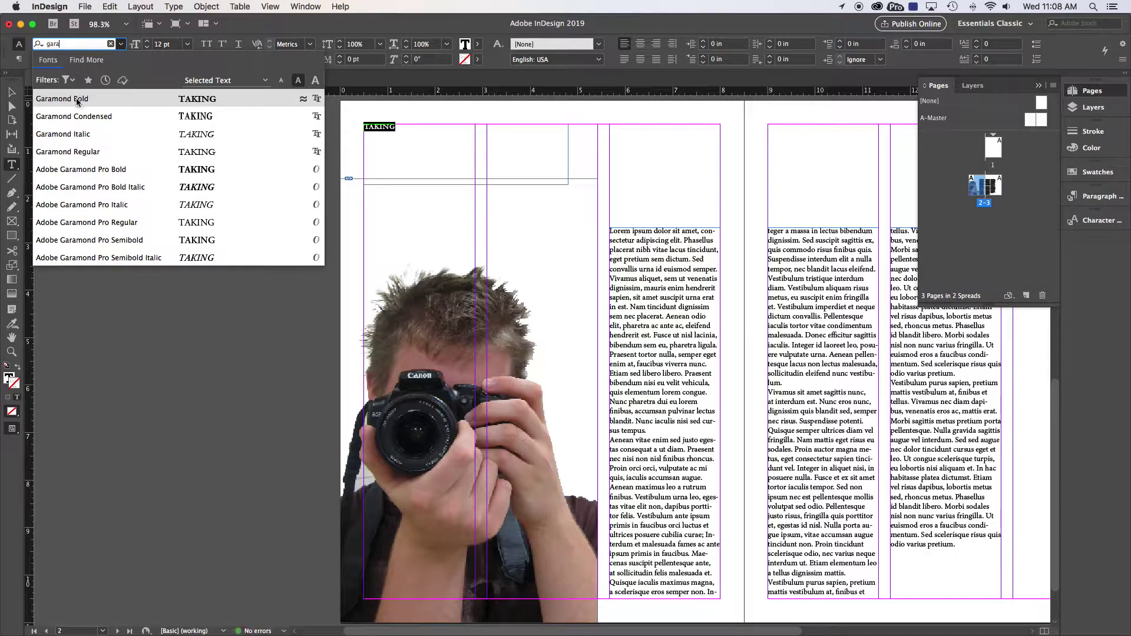
left_click(69, 152)
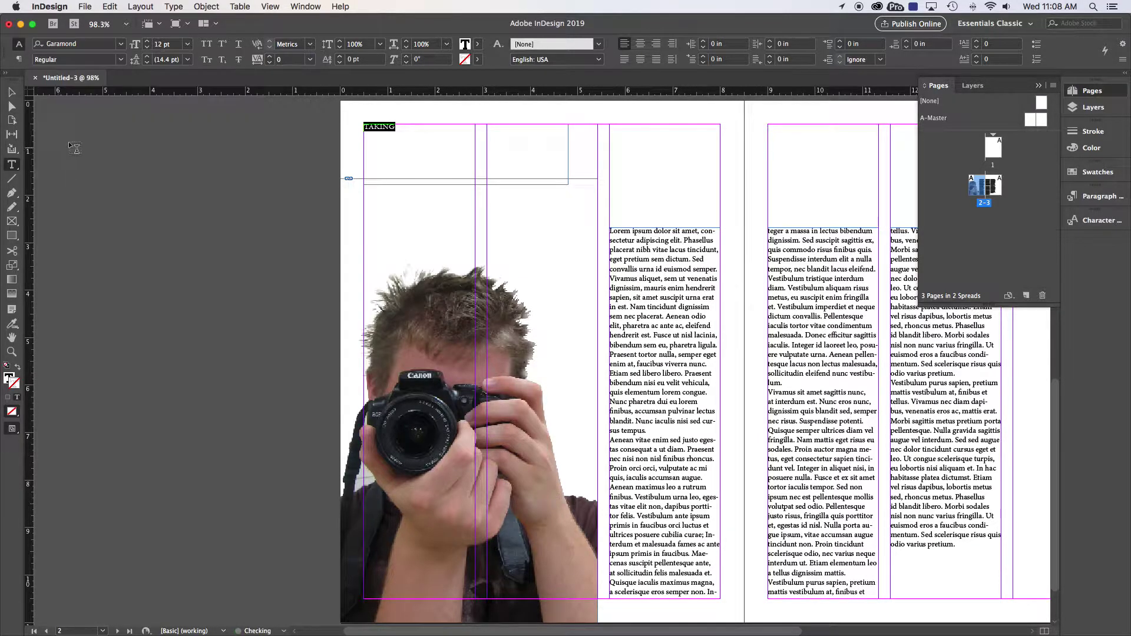
left_click(135, 45)
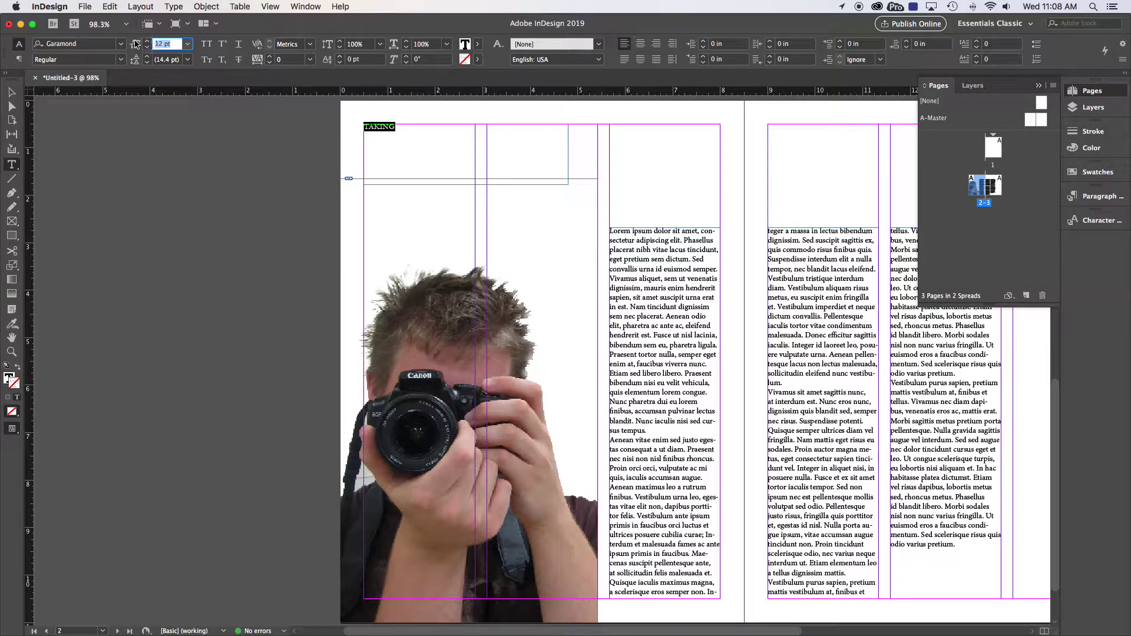
type("7")
key("Return")
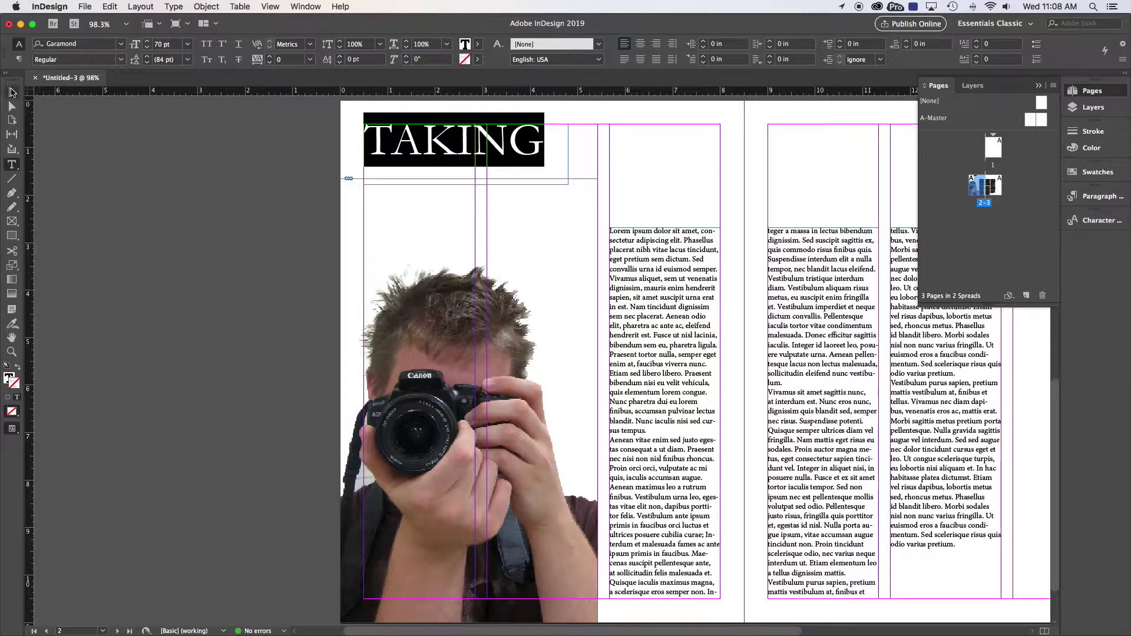
Step: Duplicate the TAKING frame beside the original and replace the copy's text with Better
left_click(19, 94)
left_click(332, 182)
mouse_move(449, 144)
left_mouse_down()
mouse_move(416, 153)
mouse_move(440, 150)
left_mouse_up()
left_click_drag(574, 206, 340, 206)
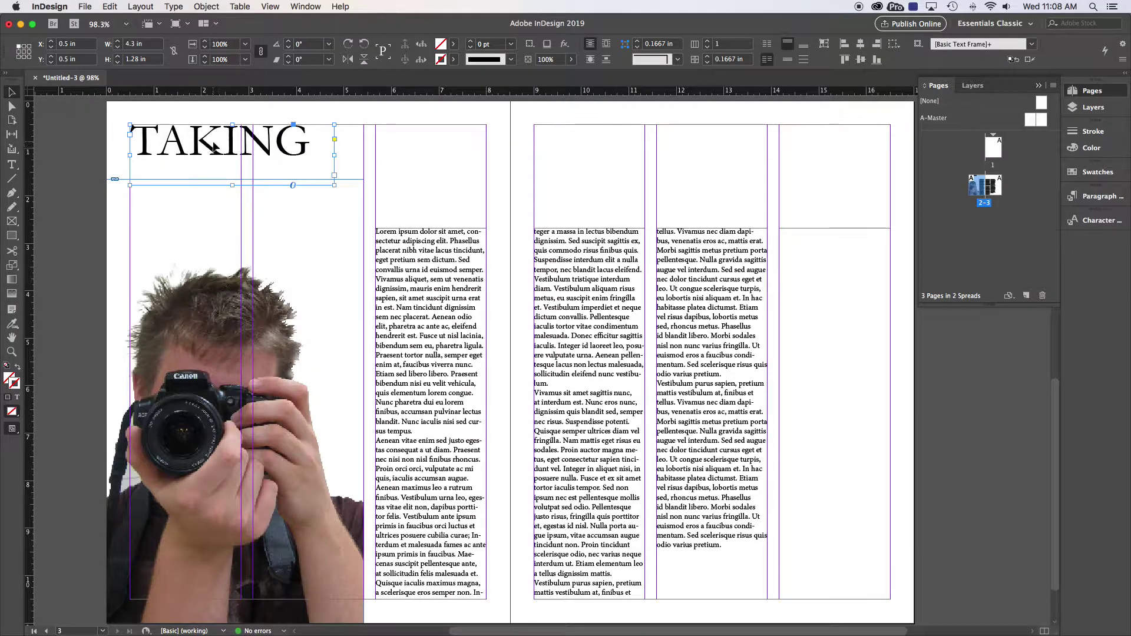
left_click_drag(214, 148, 402, 150)
double_click(405, 166)
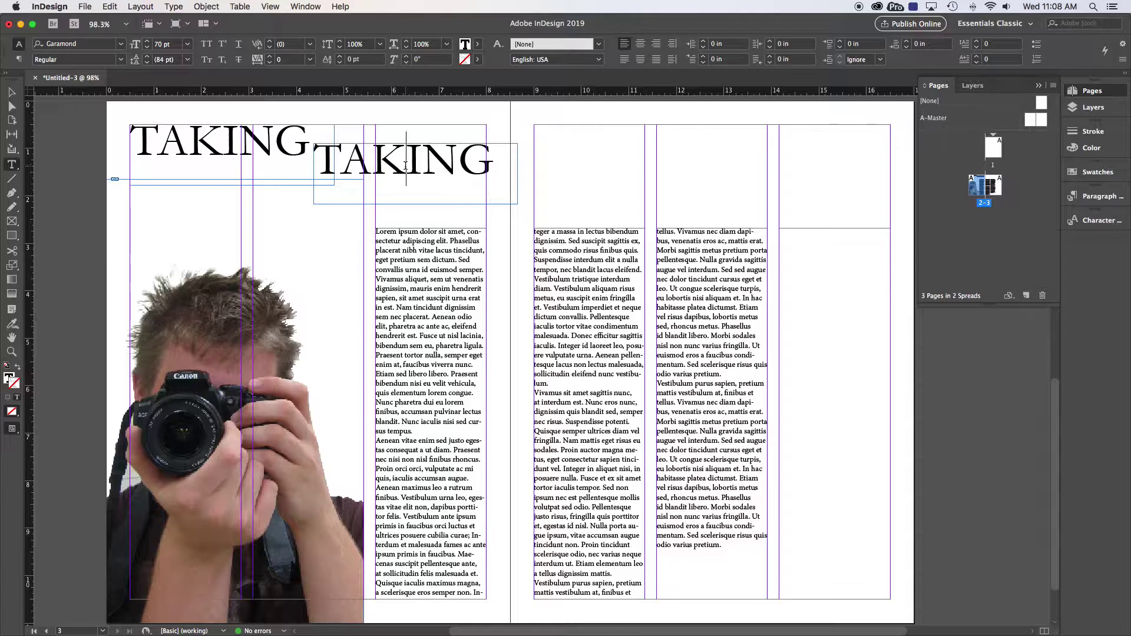
double_click(405, 166)
type("Bet")
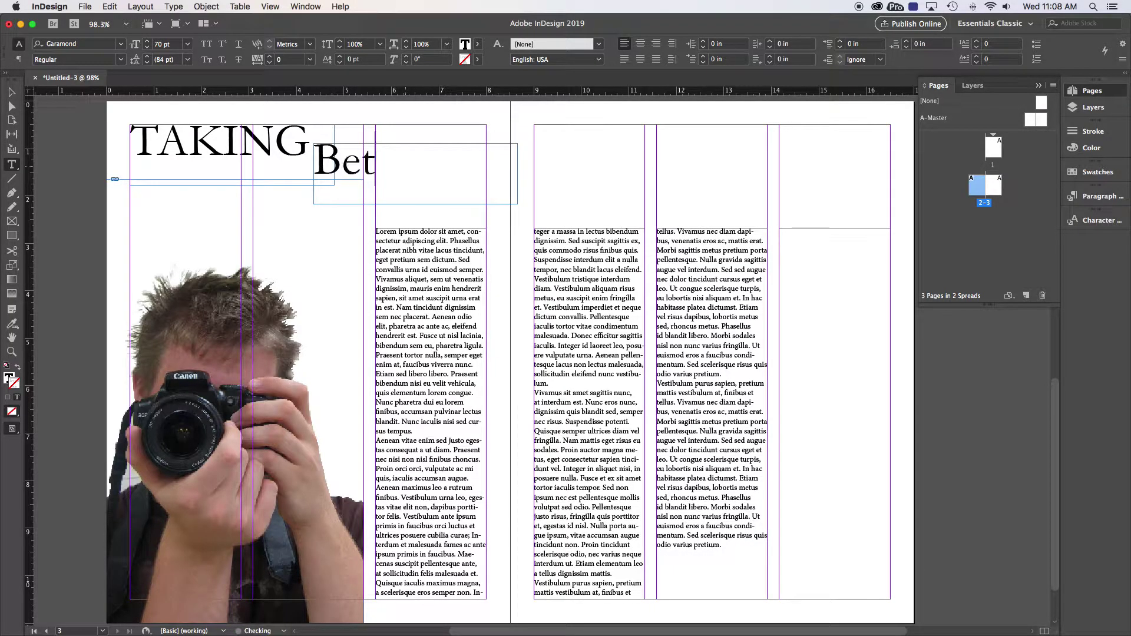
type("ter")
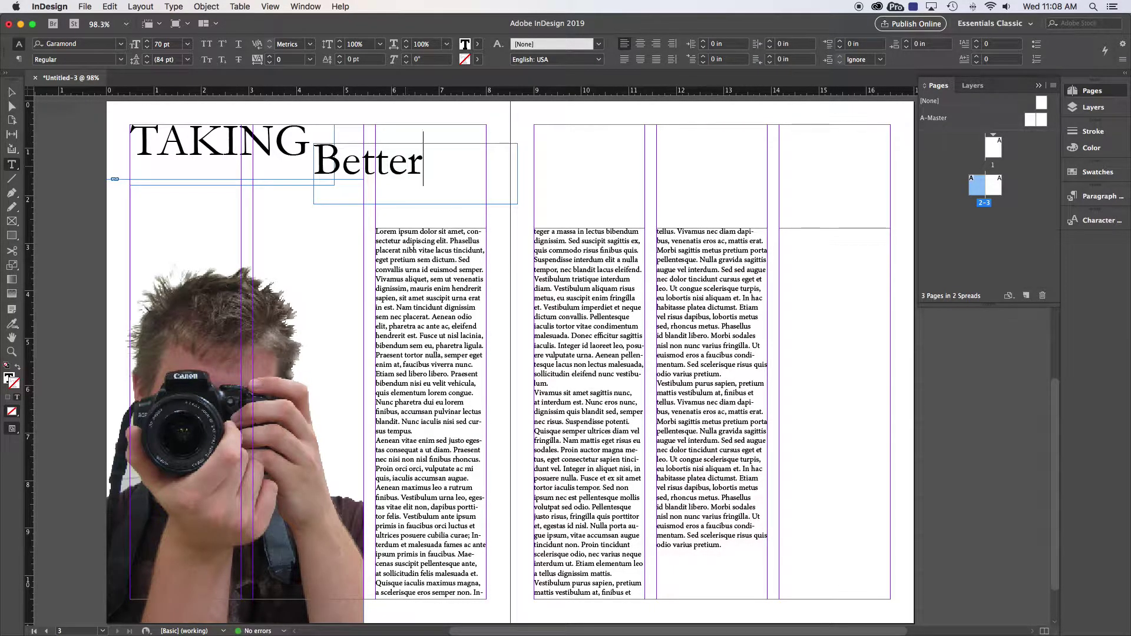
Step: Shrink the Better frame to about 3 by 0.94 in and place it directly beneath TAKING at the left margin
key("Escape")
left_click_drag(518, 204, 457, 189)
left_click_drag(397, 167, 215, 186)
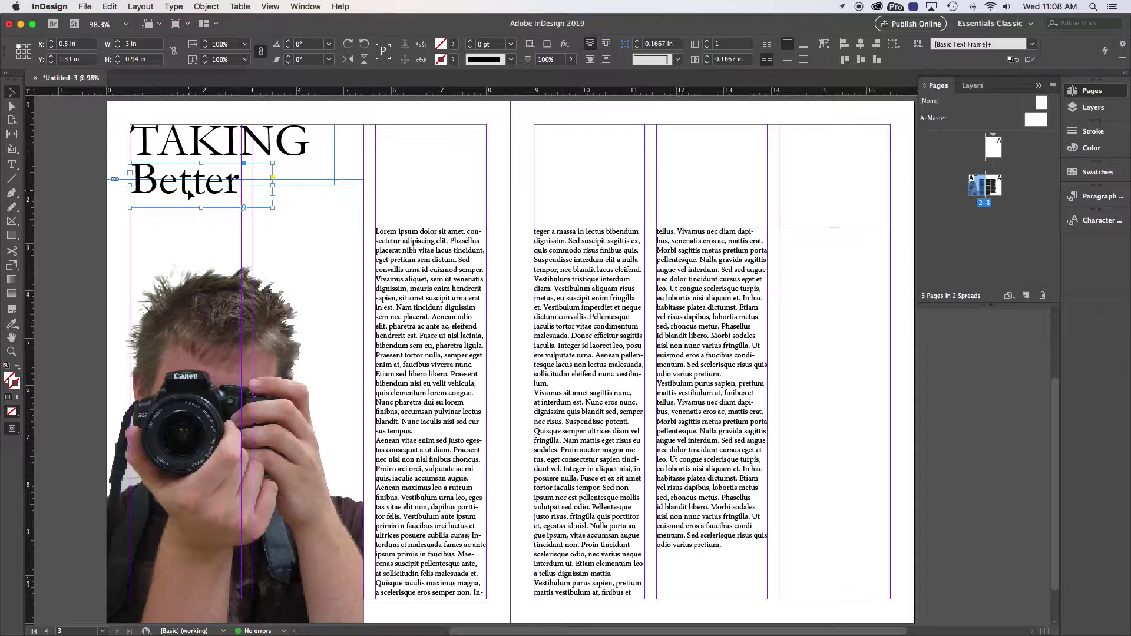
Step: Duplicate the Better frame to its right and replace the copy's text with Photographs
left_click_drag(181, 193, 410, 194)
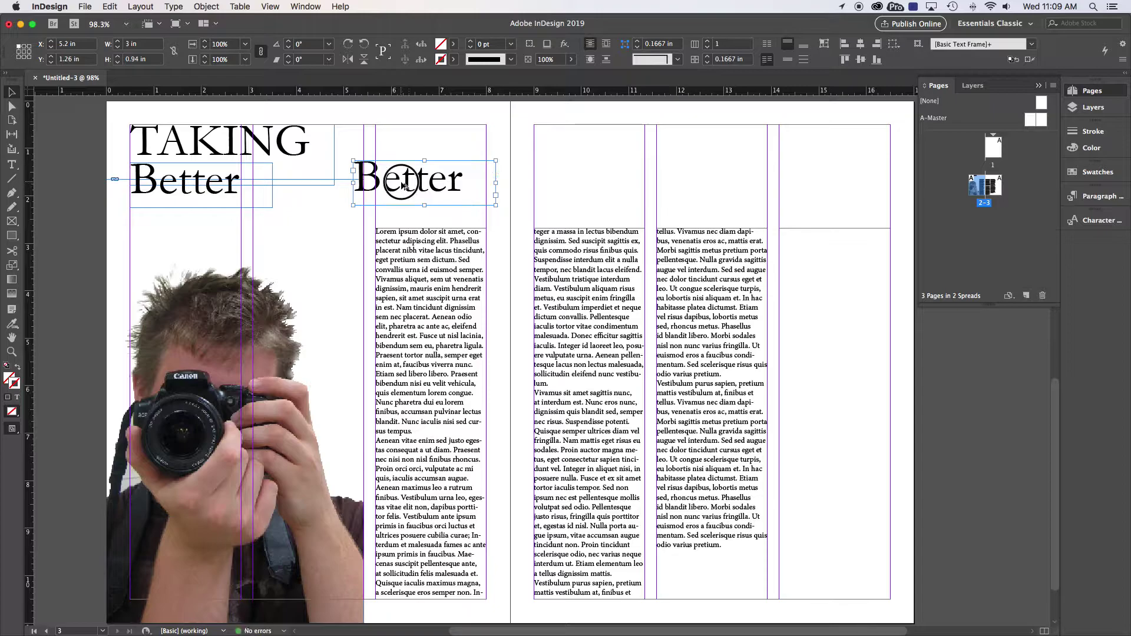
double_click(409, 195)
double_click(409, 195)
type("Photogra")
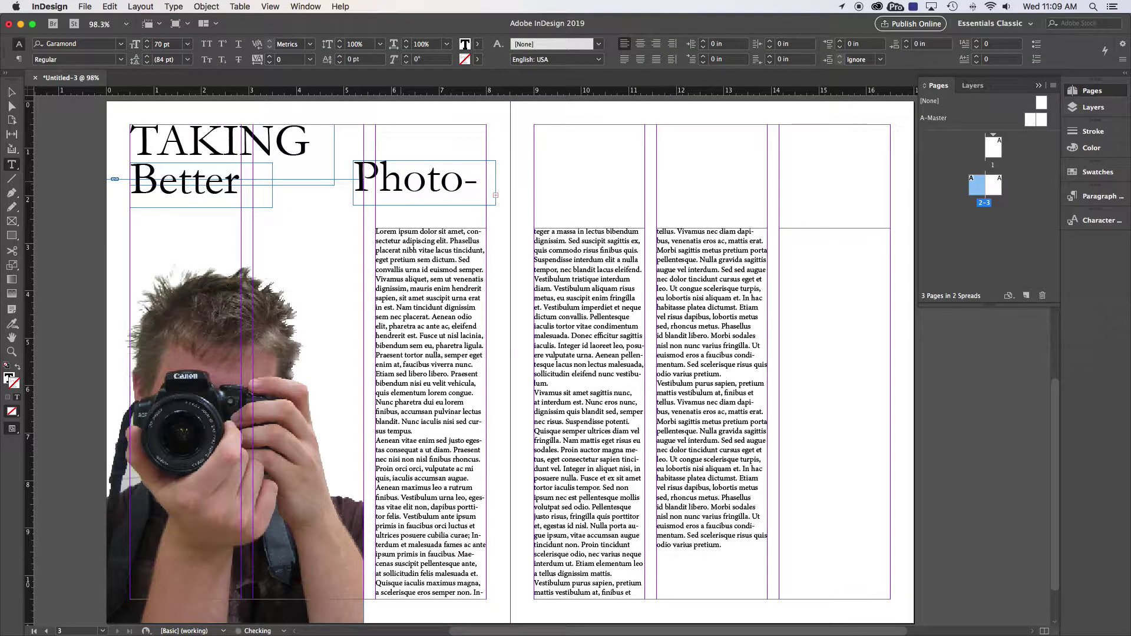
Step: Enlarge the Photographs frame to about 5.12 by 1.115 in so the whole word fits, and align it beside Better
key("Escape")
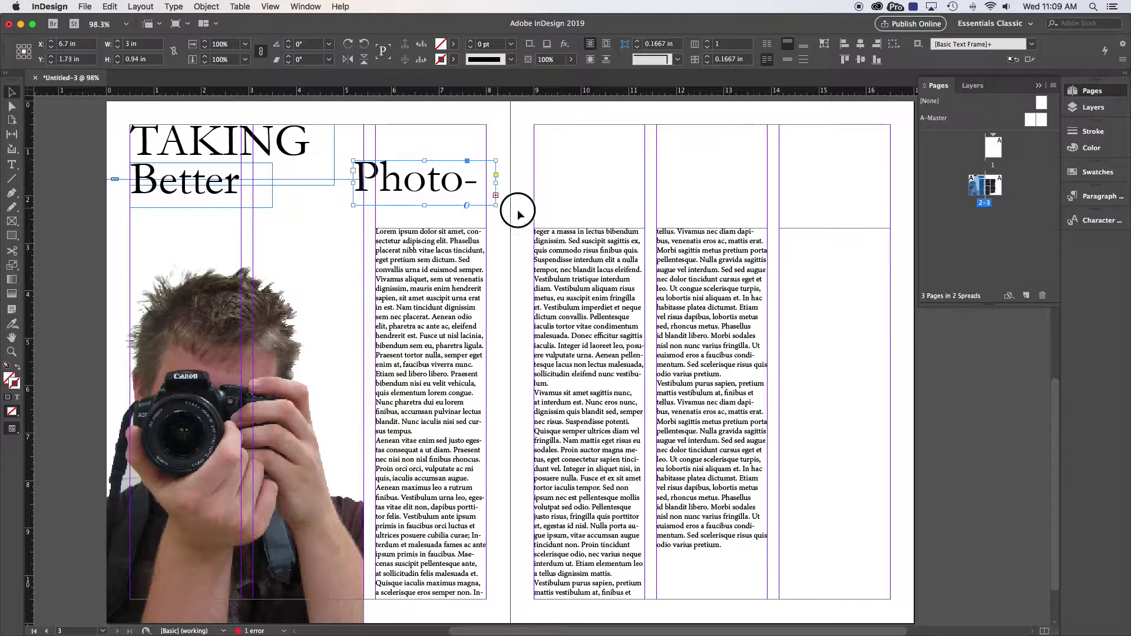
left_click_drag(505, 210, 626, 236)
key("super+z")
left_click_drag(496, 206, 597, 214)
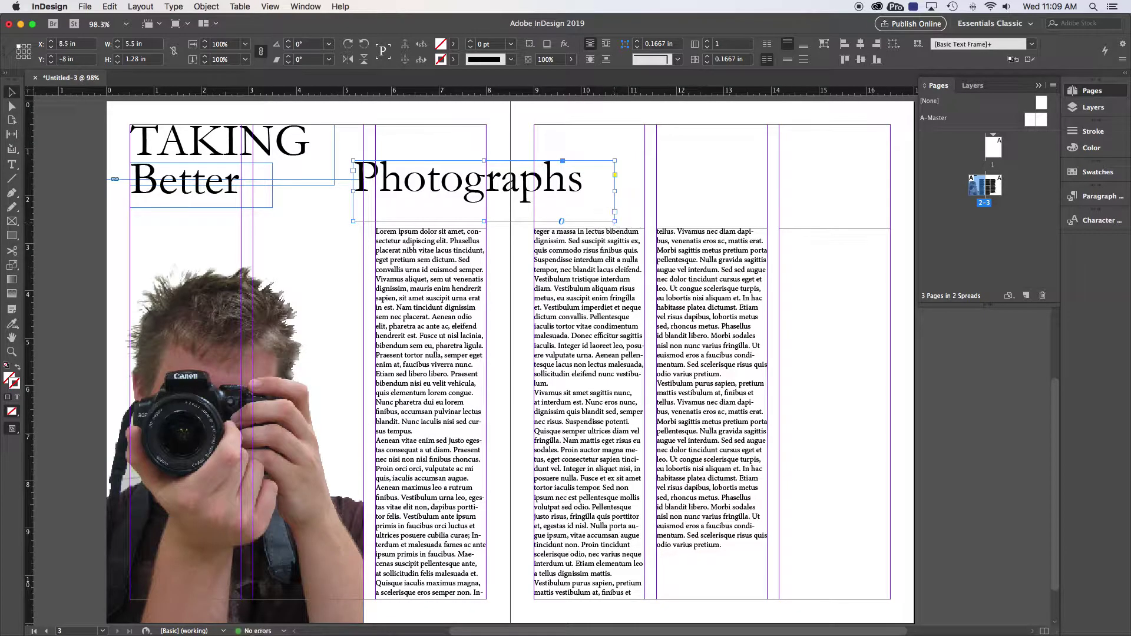
left_click_drag(431, 184, 345, 186)
Step: Shorten the left page's text column and the first two right-page columns by lowering their upper edges to about 4.2 to 4.3 in
left_click(426, 252)
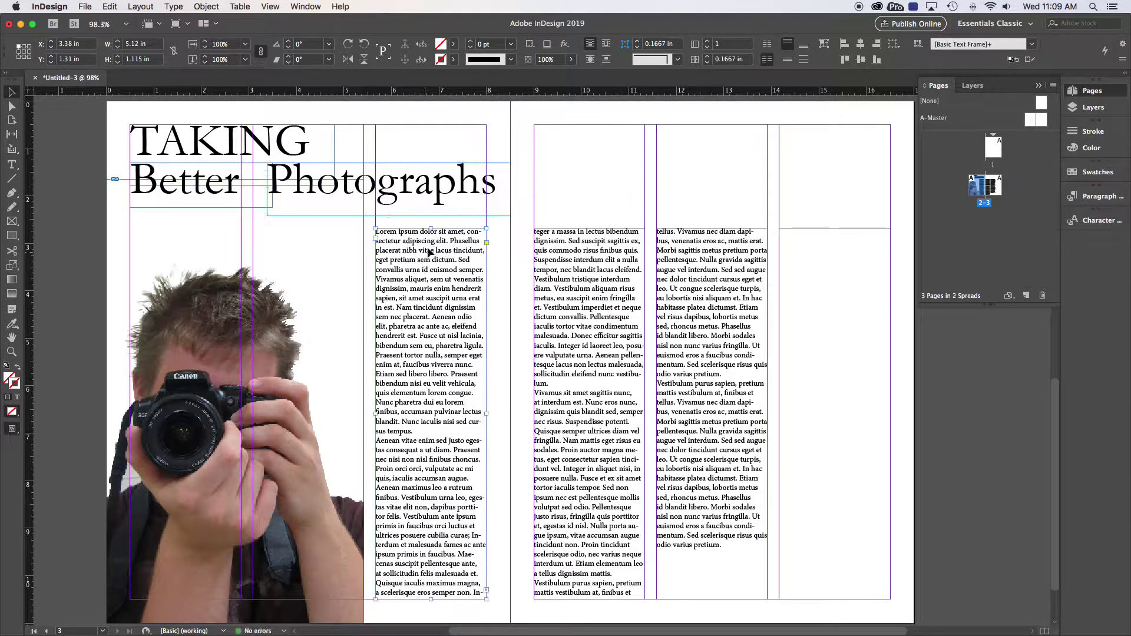
left_click_drag(432, 229, 431, 307)
left_click(571, 272)
left_click_drag(589, 228, 589, 298)
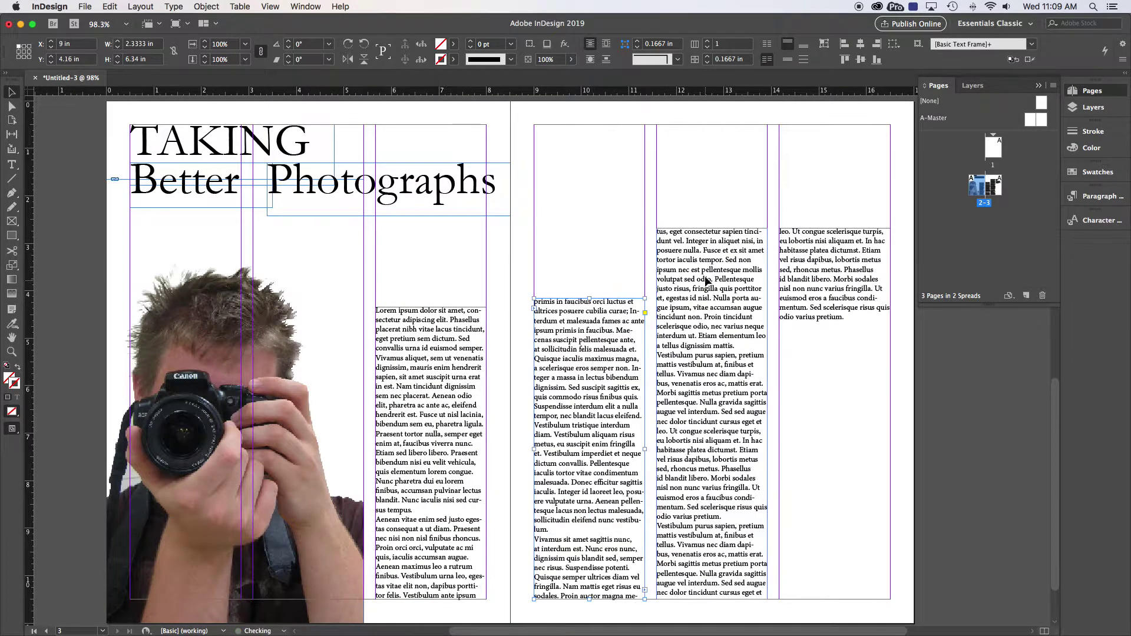
left_click(705, 281)
left_click_drag(712, 228, 711, 307)
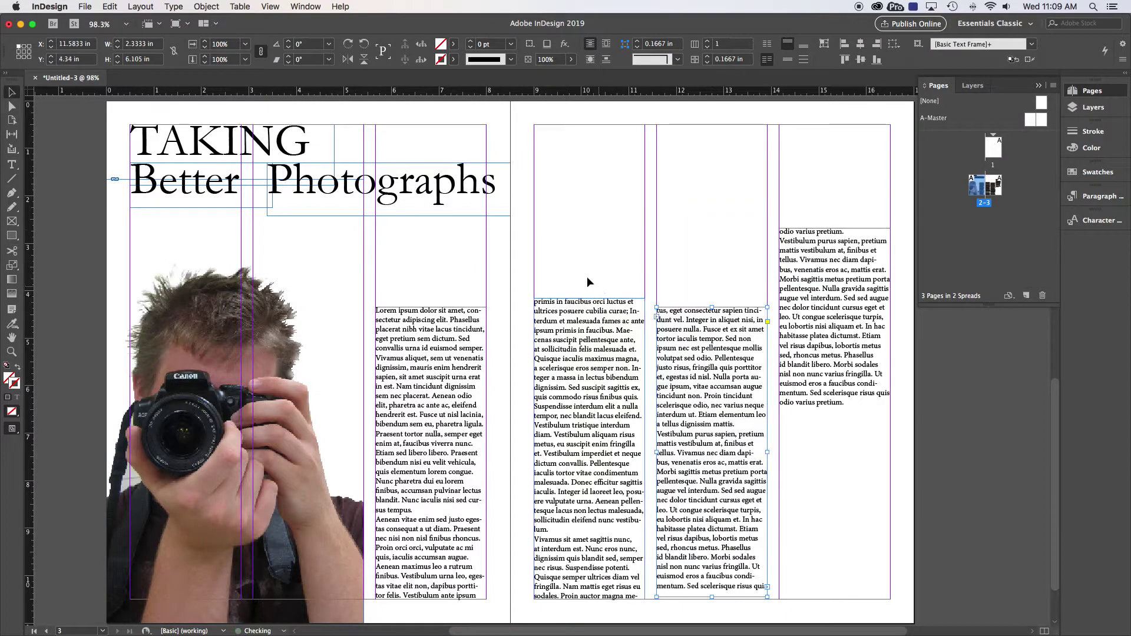
left_click(588, 279)
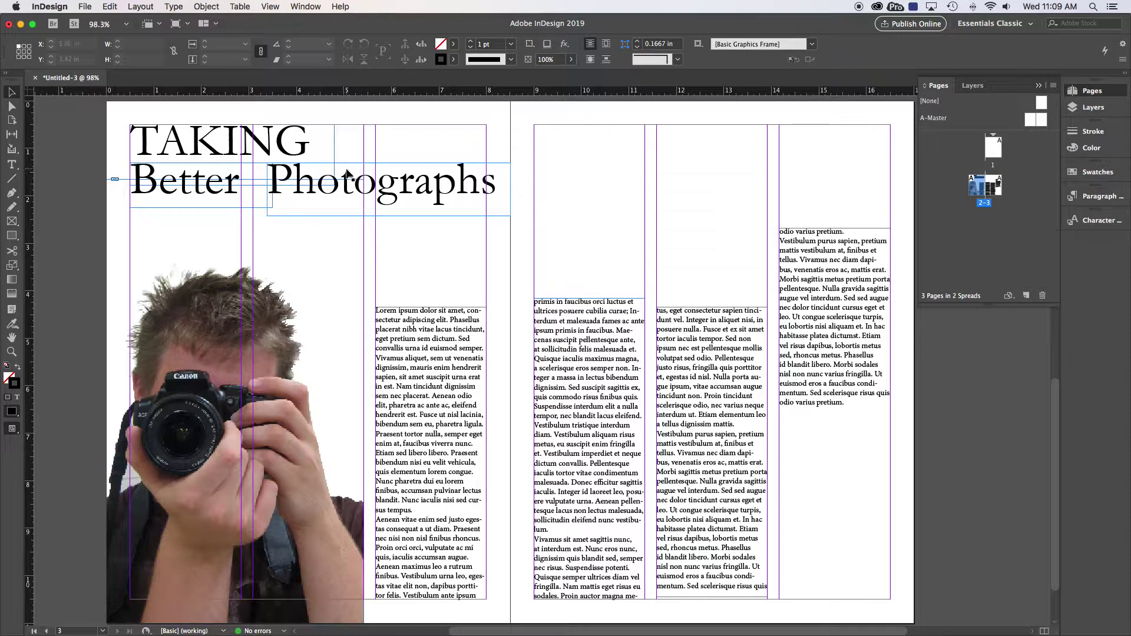
Step: Set the screen mode to Preview and compare the spread with and without guides and frame edges
left_click(18, 432)
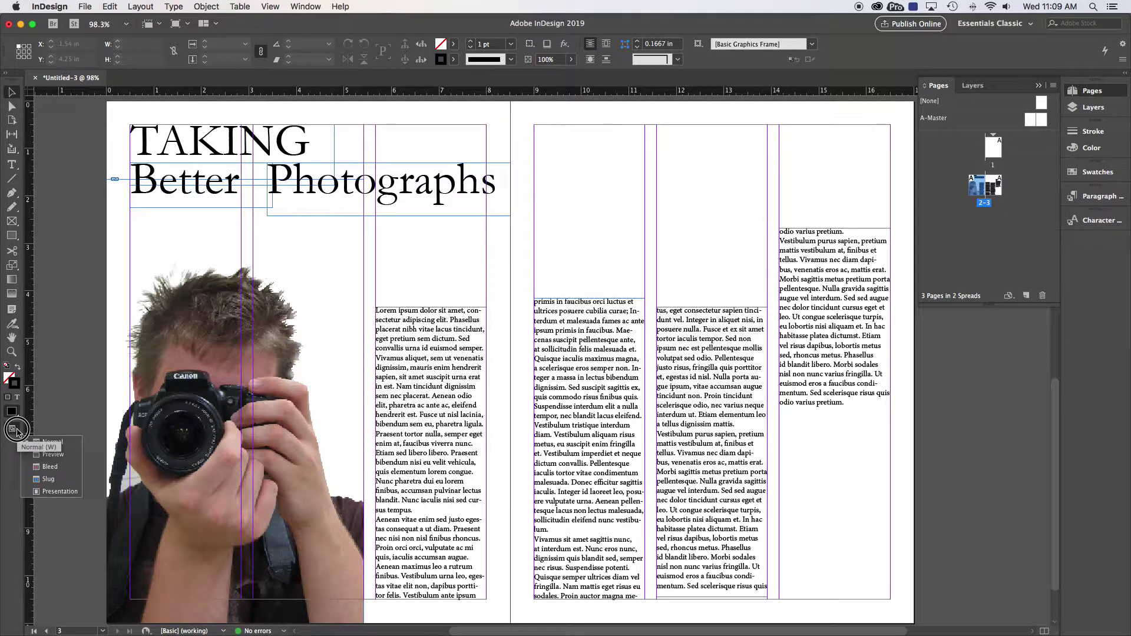
left_click(46, 455)
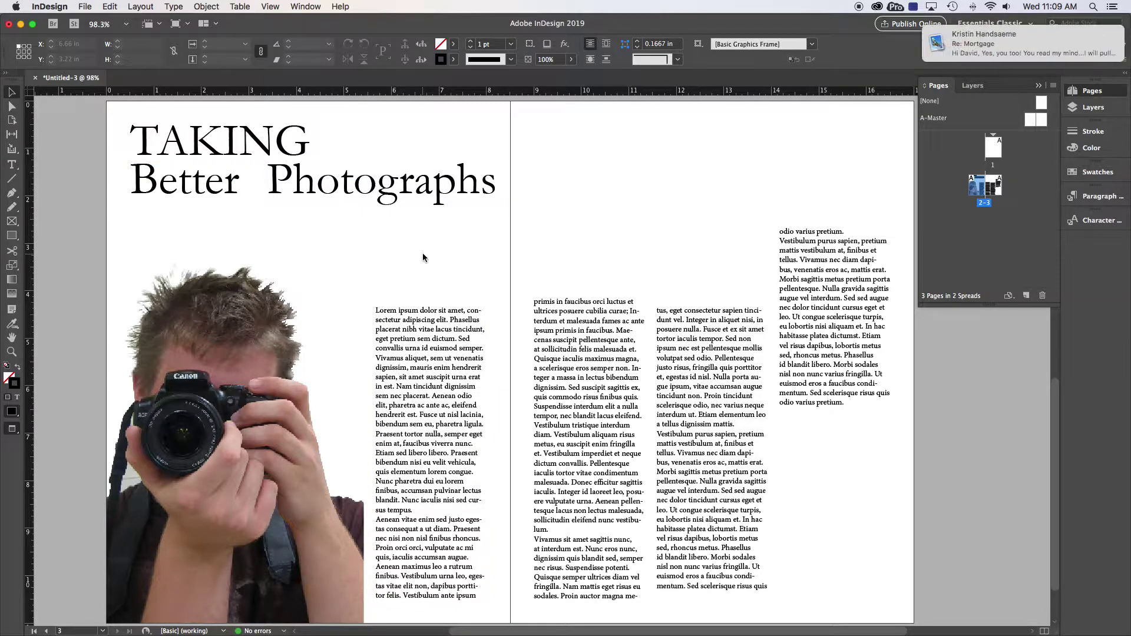
key("w")
key("w")
key("w")
key("w")
key("w")
key("w")
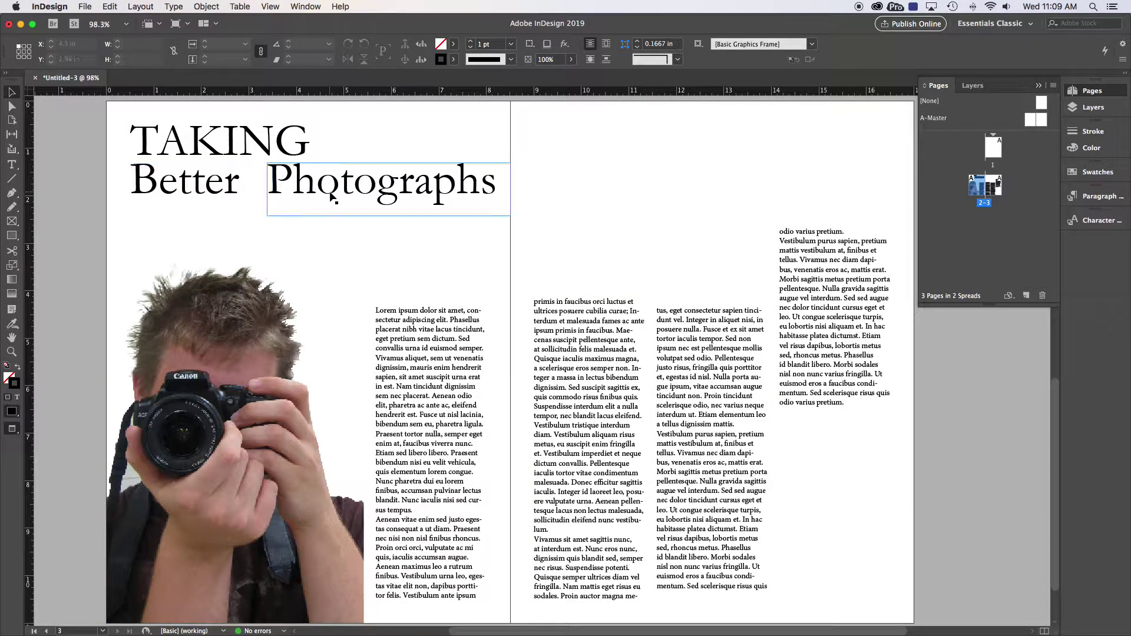
Step: Scale the Photographs headline with Free Transform to about 9.08 by 1.98 in and move it across the spine to about X 4.375 in
left_click(348, 198)
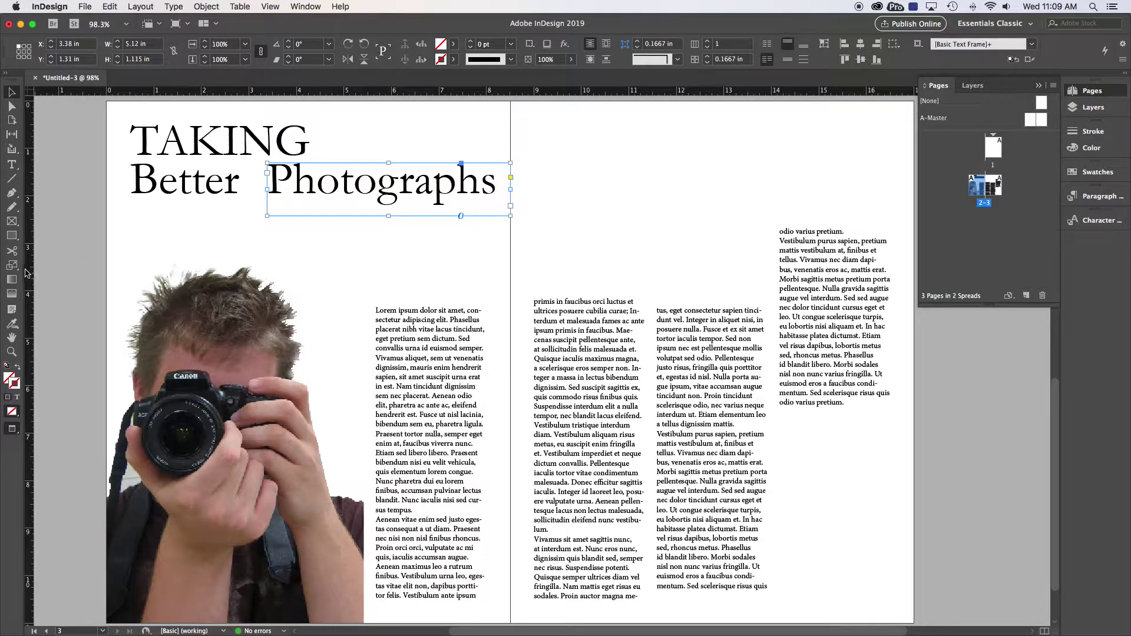
key("e")
left_click_drag(511, 217, 698, 257)
key("v")
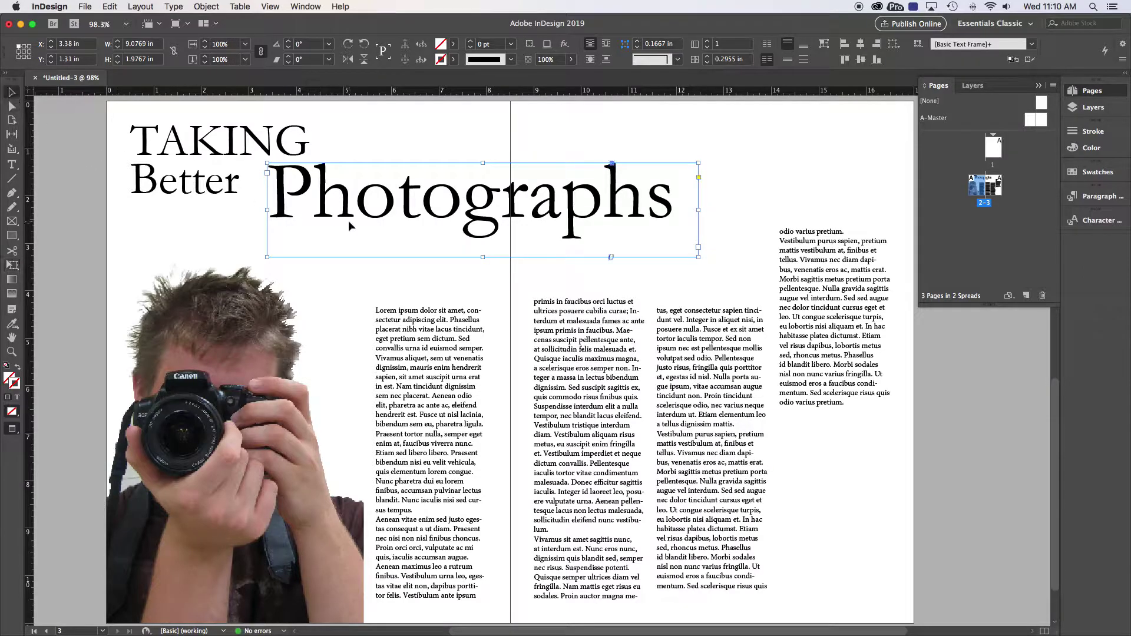
left_click_drag(422, 211, 455, 209)
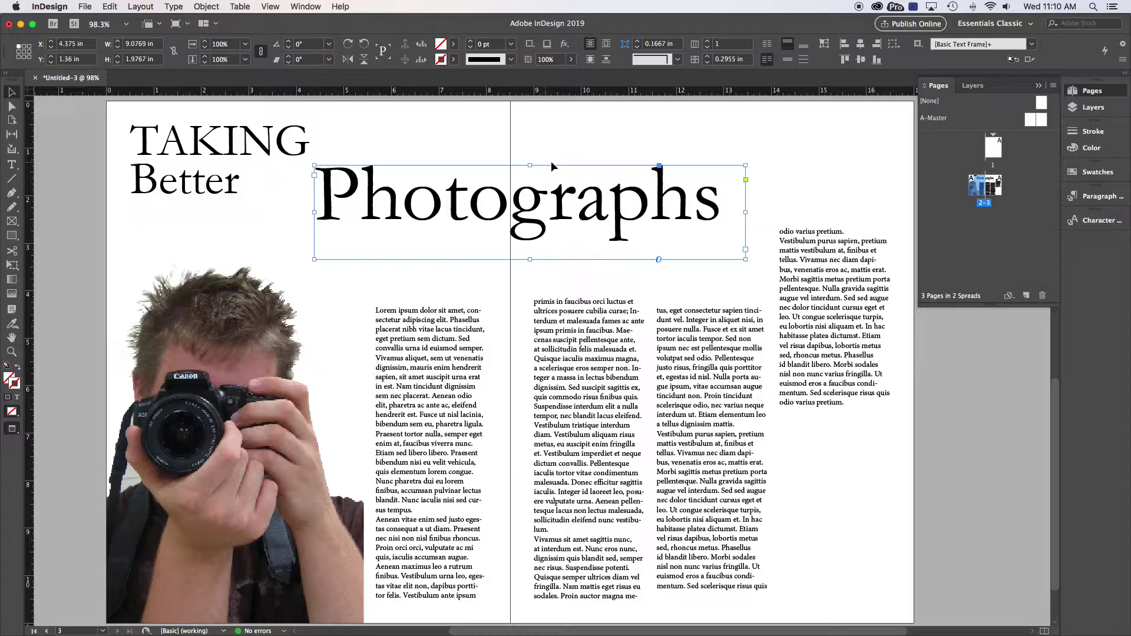
left_click(550, 135)
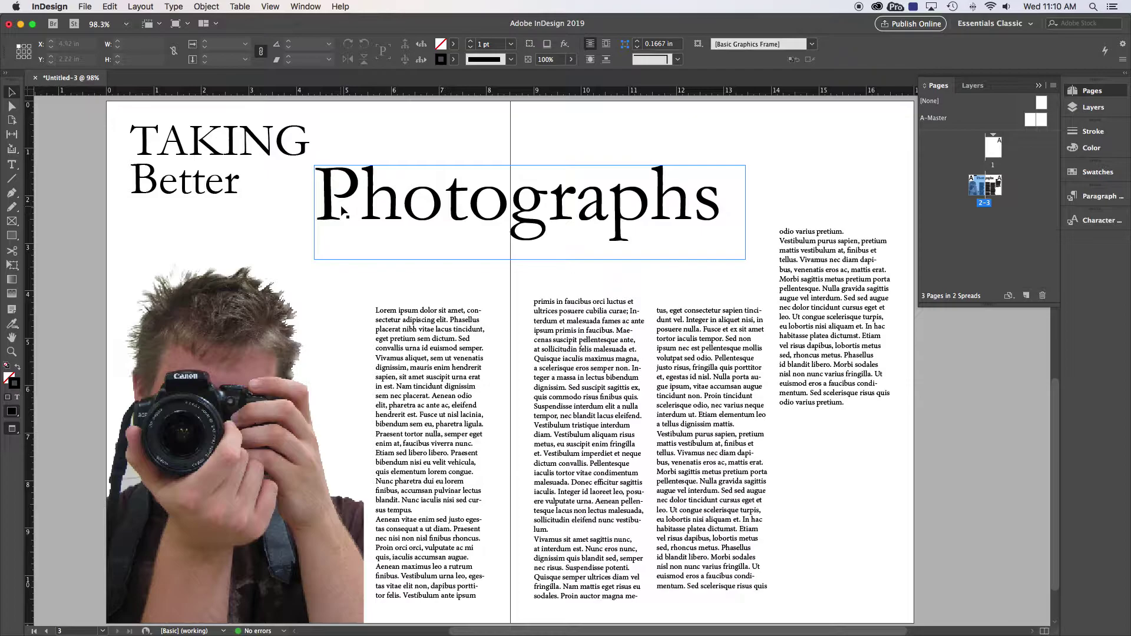
Step: Kern the gap between the "o" and "g" of Photographs at the spine to 120
double_click(516, 205)
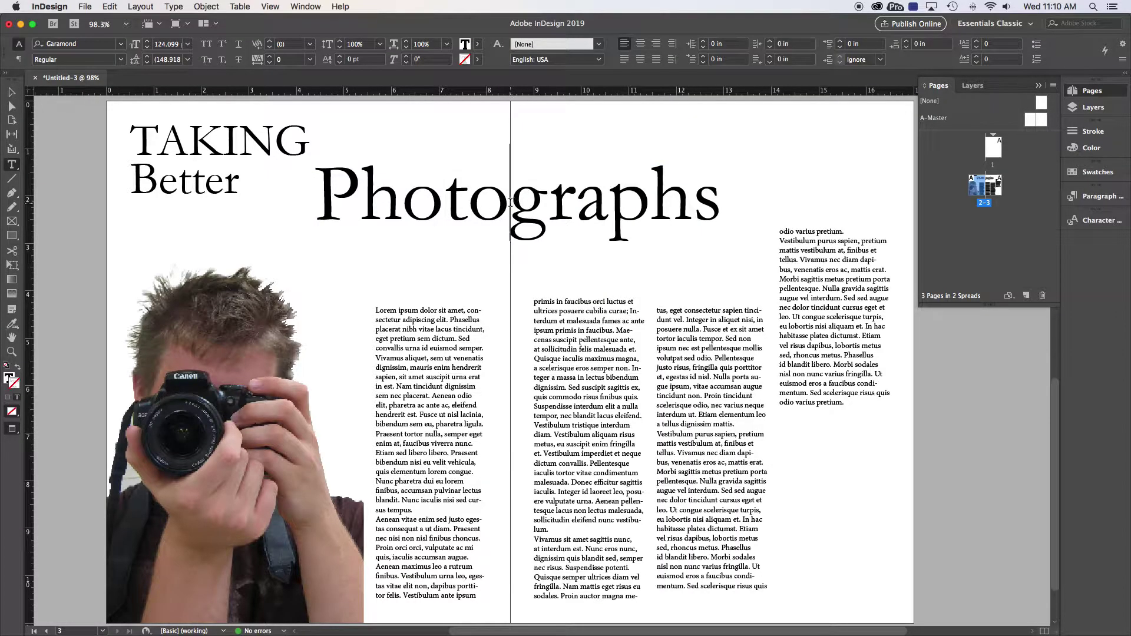
key("alt+Right")
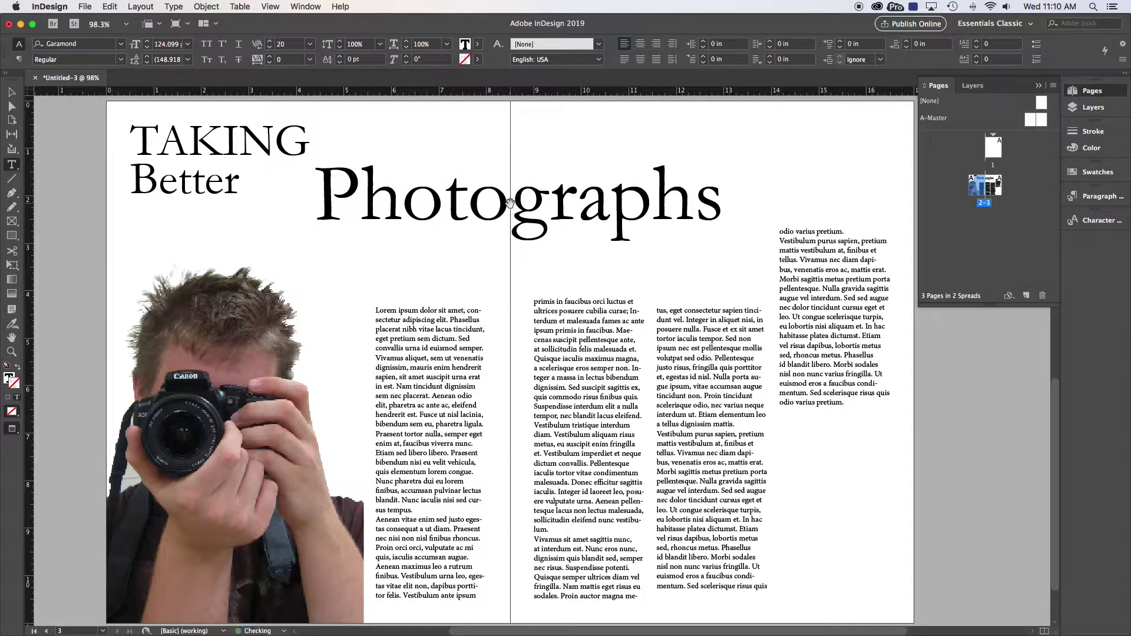
key("alt+Right")
key("alt+Right")
key("alt+Right")
key("alt+Right")
key("alt+Right")
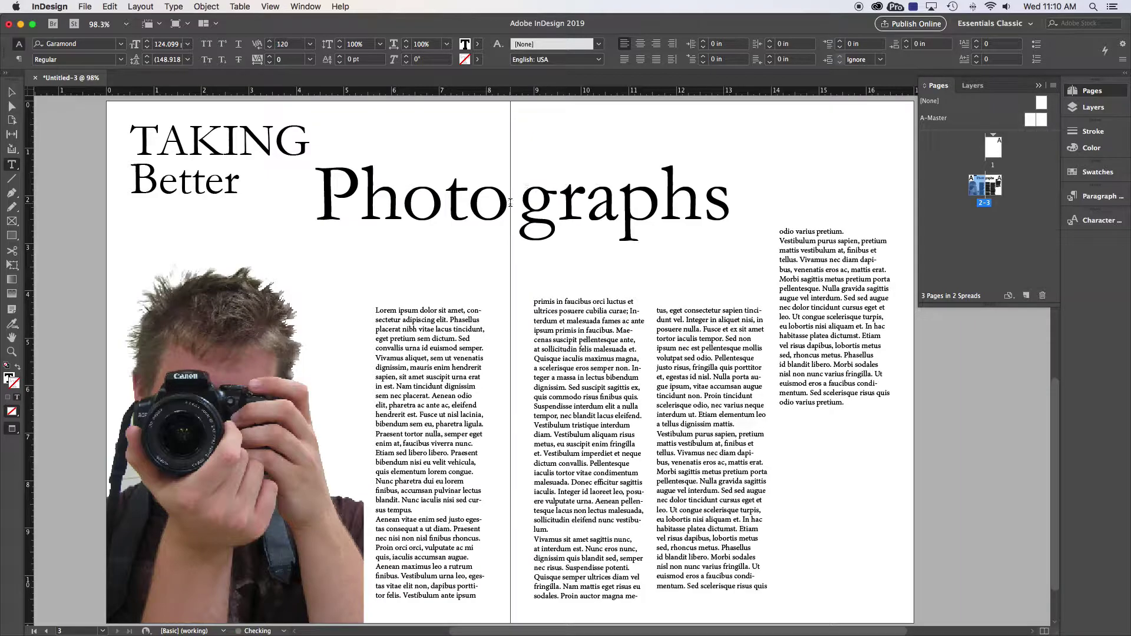
Step: Try shifting the Photographs headline to X 4.25 in, and undo that move along with the kerning between its "o" and "g"
left_click(12, 93)
left_click_drag(547, 198, 540, 195)
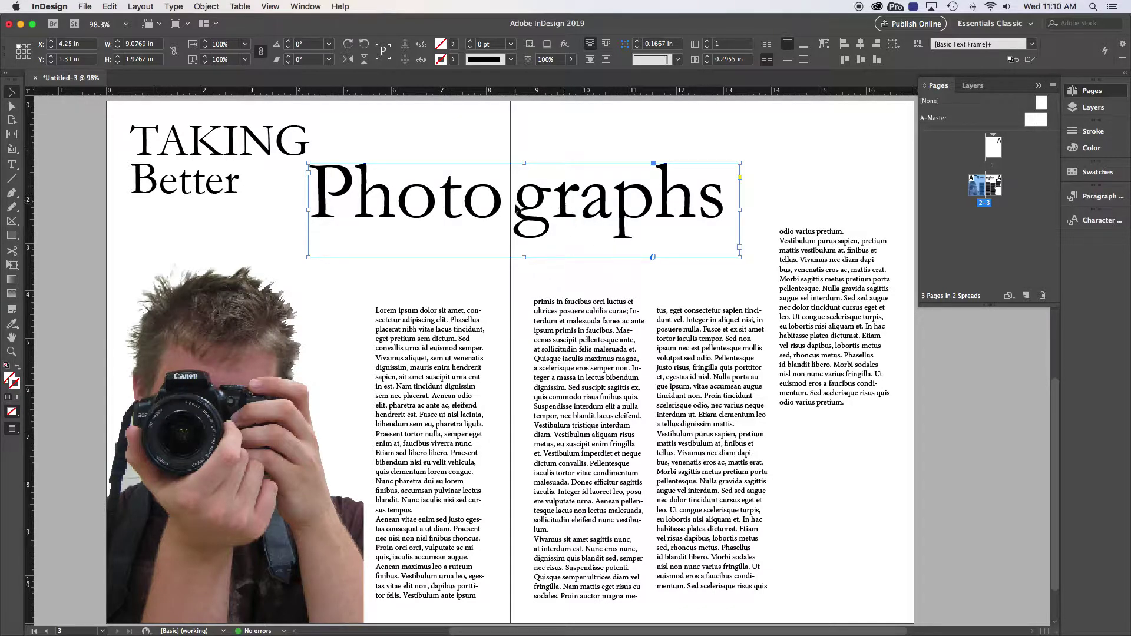
key("super+z")
key("super+z")
key("super+z")
key("super+z")
key("super+z")
key("super+z")
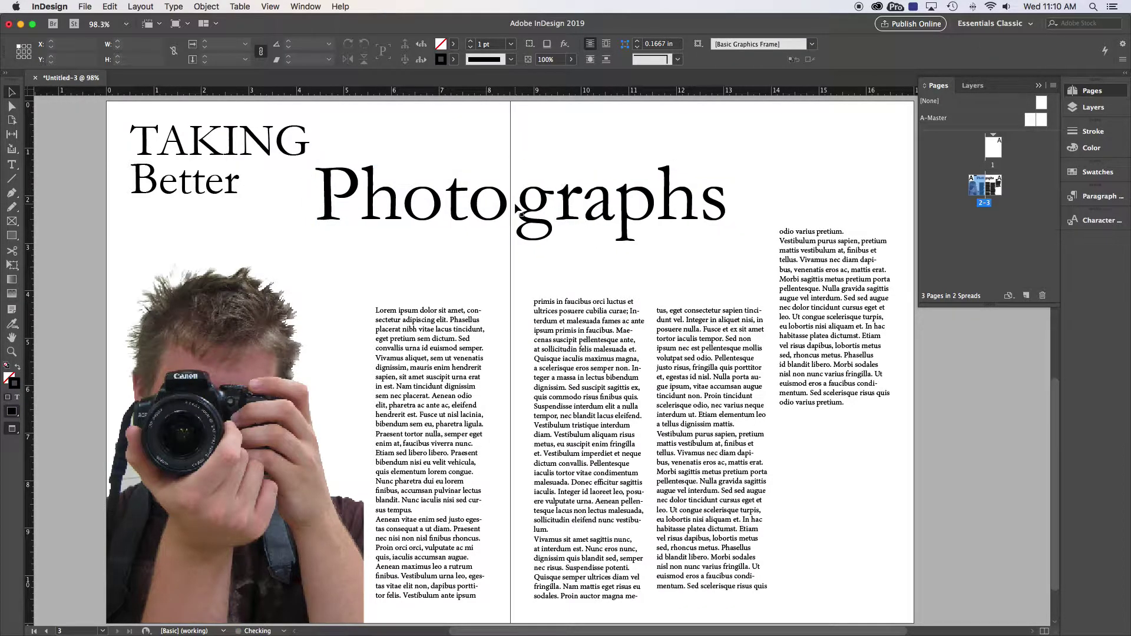
key("super+z")
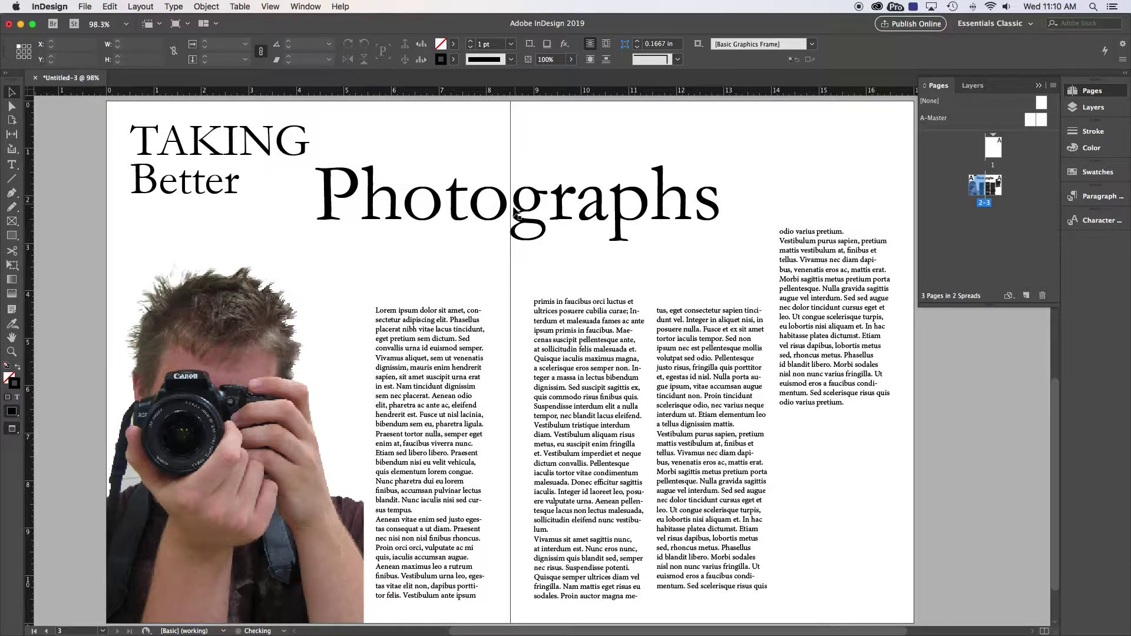
Step: Scale the word Better with Free Transform to about 5.50 by 1.72 in
left_click(171, 183)
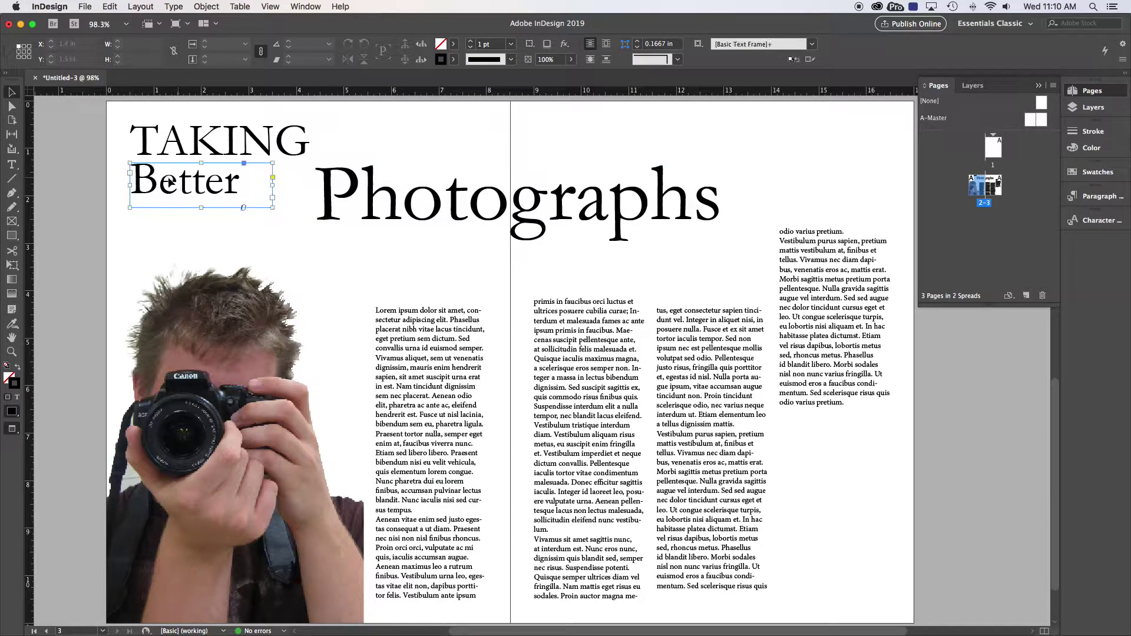
key("e")
left_click_drag(272, 208, 372, 268)
left_click_drag(385, 271, 383, 271)
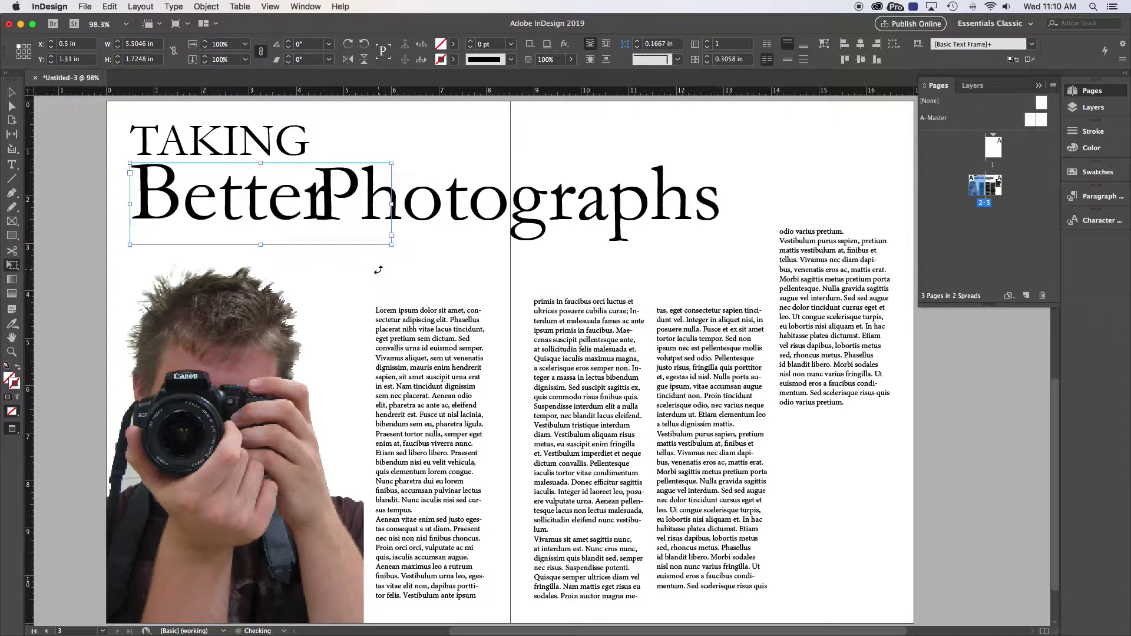
Step: Move Better up beside TAKING and place Photographs on the line below at about X 1.09 in
left_click(11, 92)
left_click_drag(208, 202, 395, 159)
left_click_drag(516, 225, 344, 231)
Step: Scale TAKING down with Free Transform to about 3.36 by 1.00 in and select its text to check the font size
left_click(298, 147)
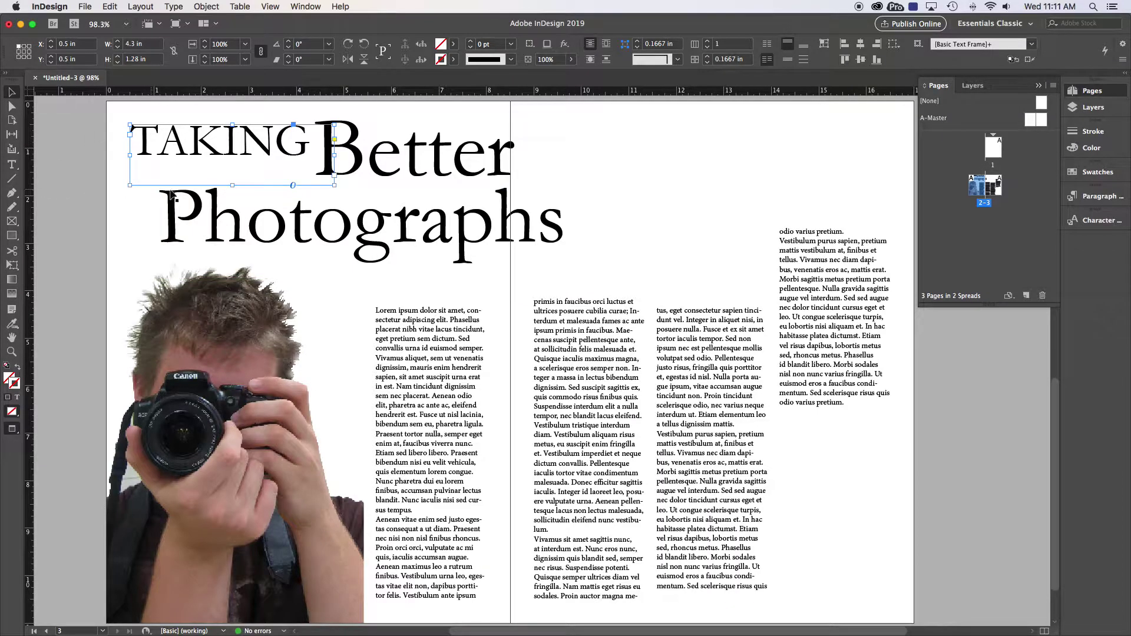
left_click(15, 264)
left_click_drag(333, 187, 290, 172)
left_click(11, 165)
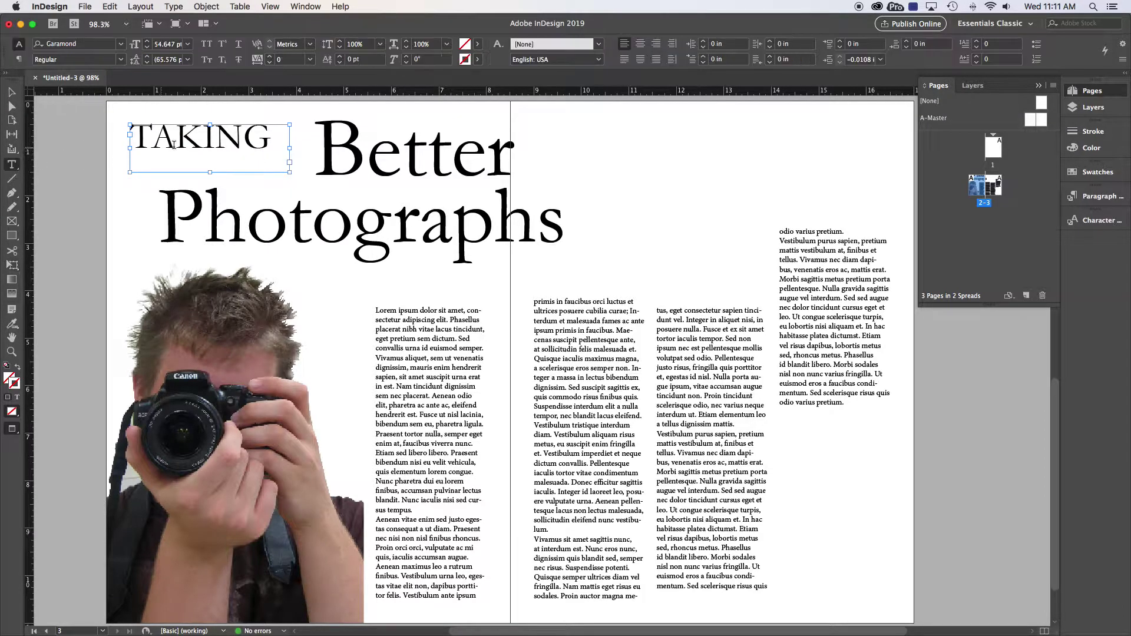
double_click(196, 136)
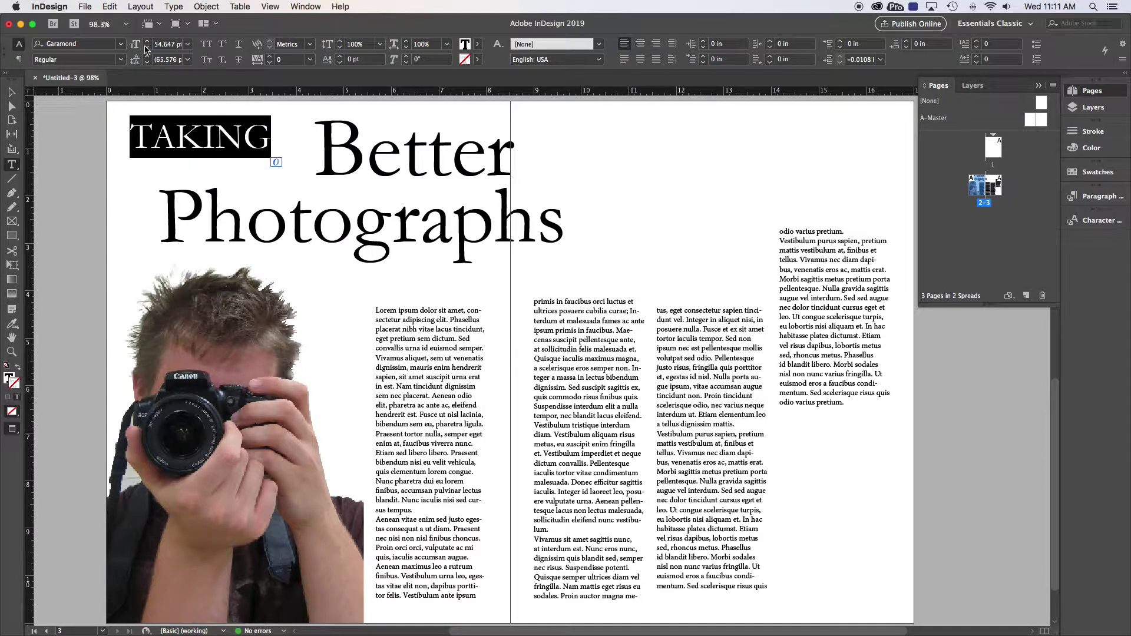
left_click(11, 92)
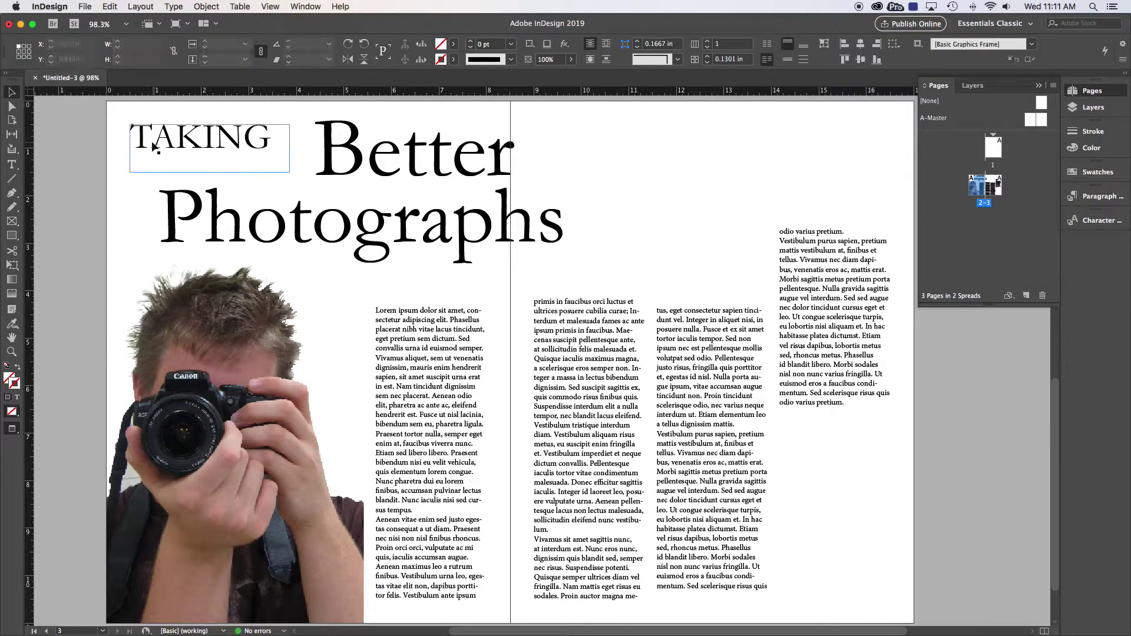
Step: Move TAKING to about X 0.68, Y 0.66 in and scale its frame to about 3.04 by 0.91 in
left_click_drag(208, 143, 217, 151)
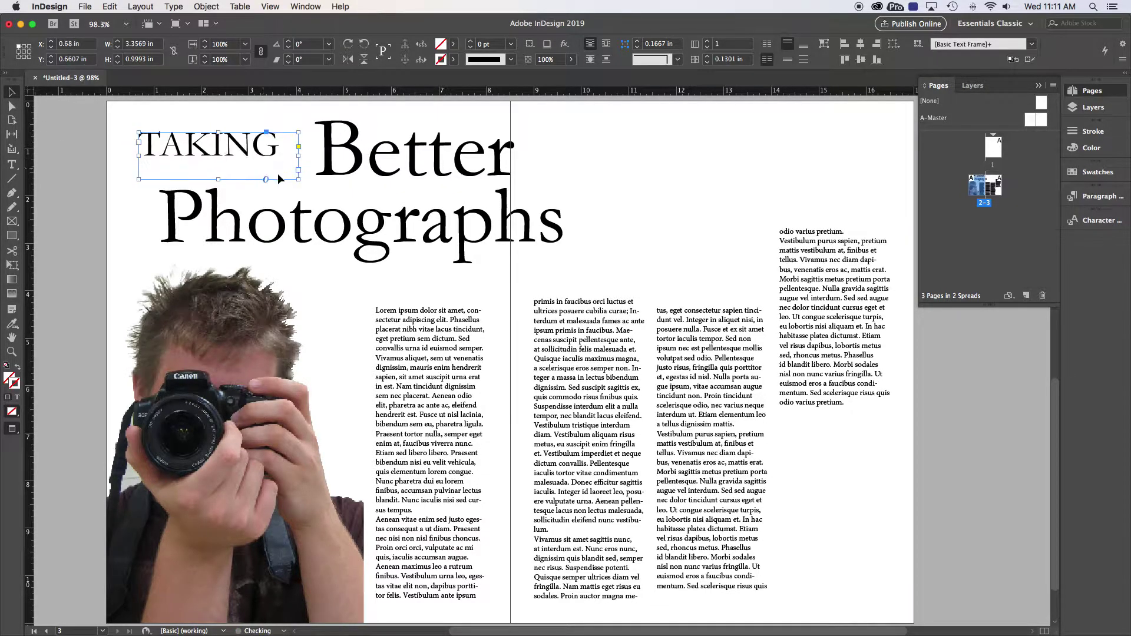
key("e")
left_click_drag(299, 180, 284, 175)
left_click(15, 92)
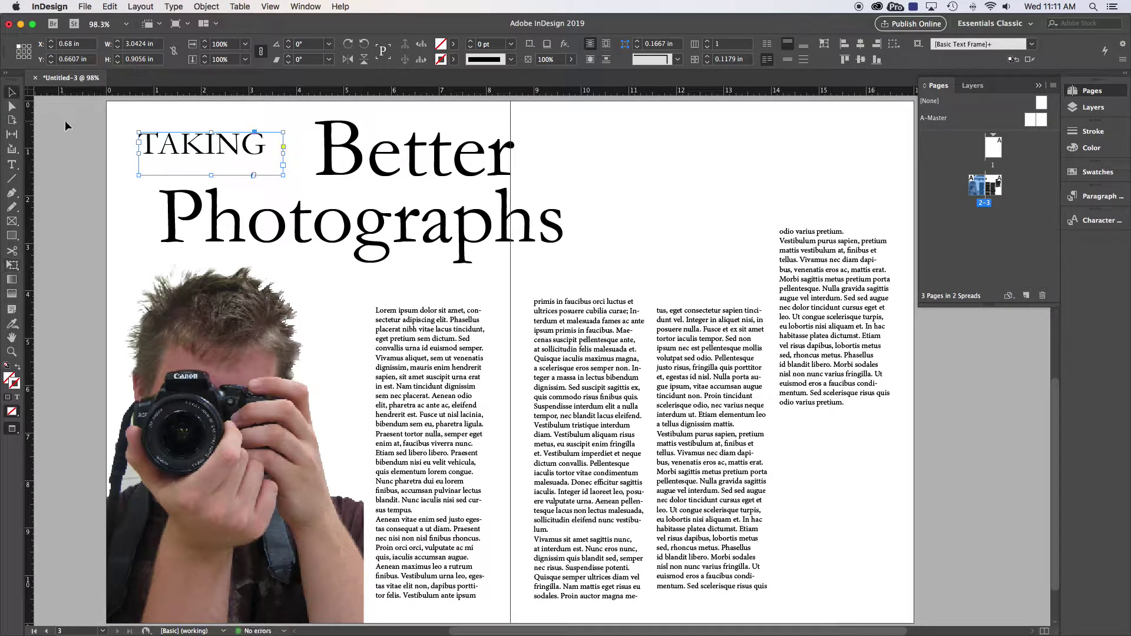
left_click(67, 127)
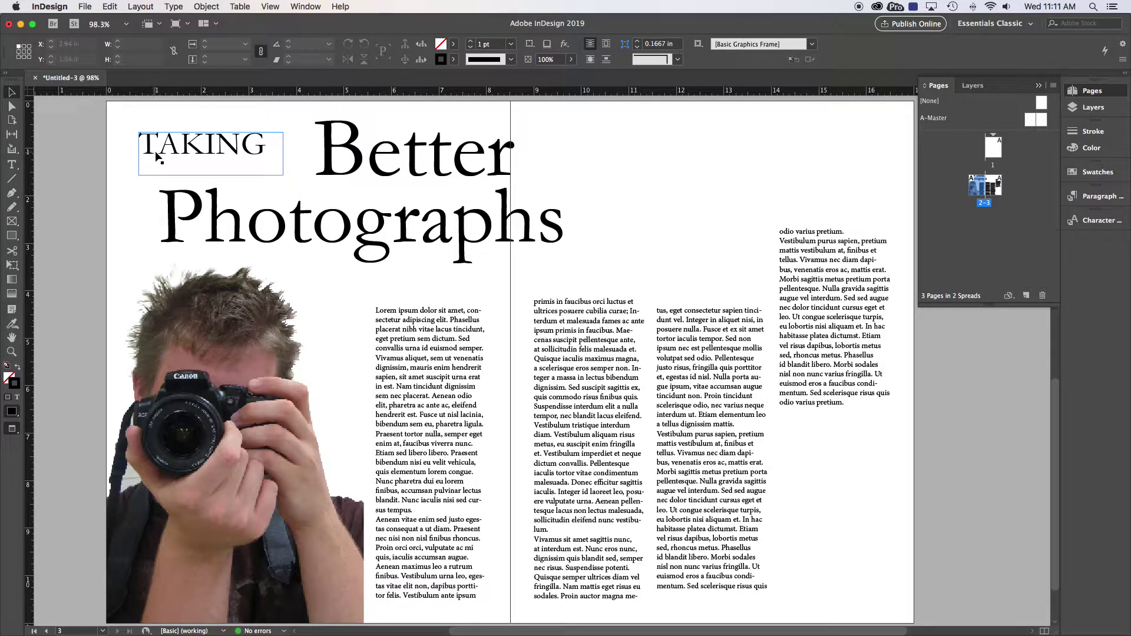
Step: Align TAKING with the left margin at about X 0.48, Y 0.69 in, and move Better against it at X 3.08, Y 0.28 in
key("w")
left_click_drag(201, 152, 135, 145)
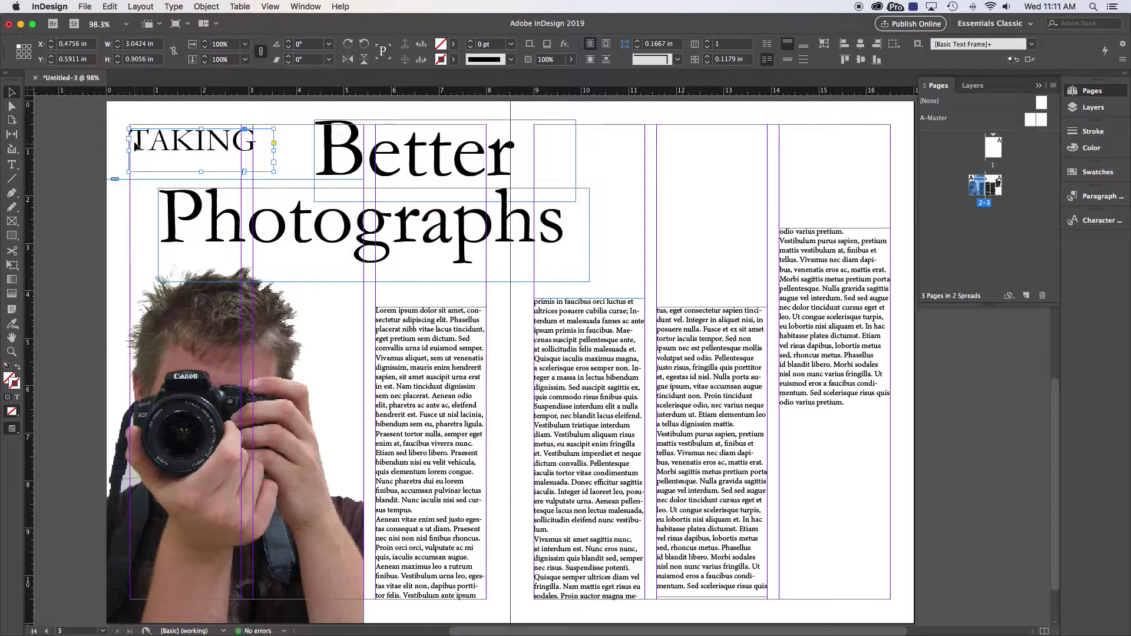
key("w")
left_click(85, 119)
left_click(223, 144)
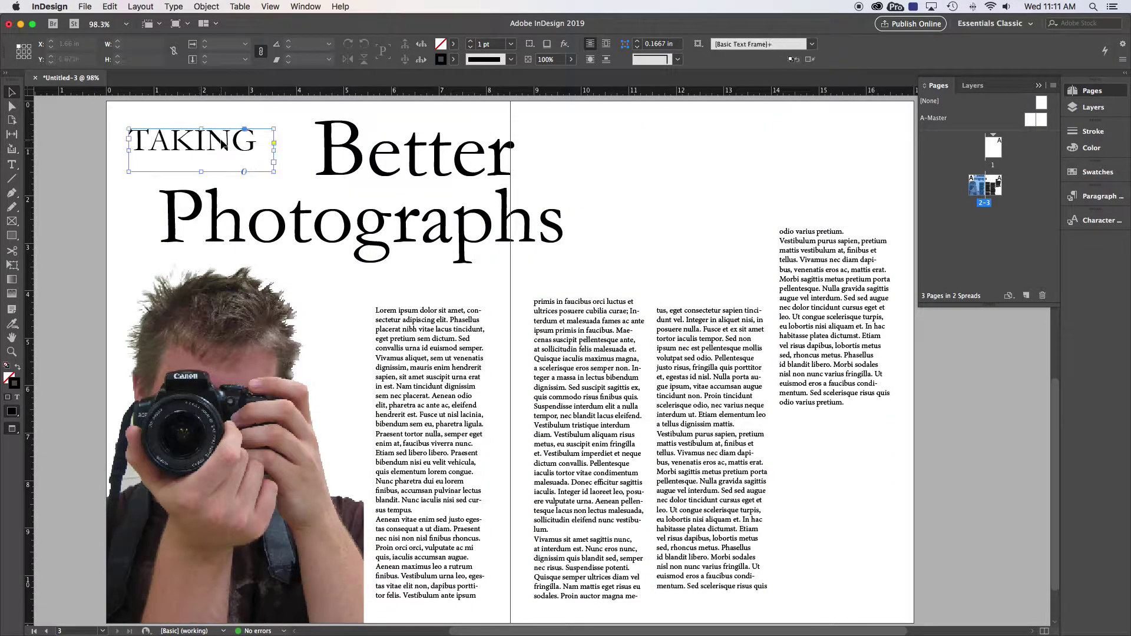
left_click_drag(223, 145, 223, 147)
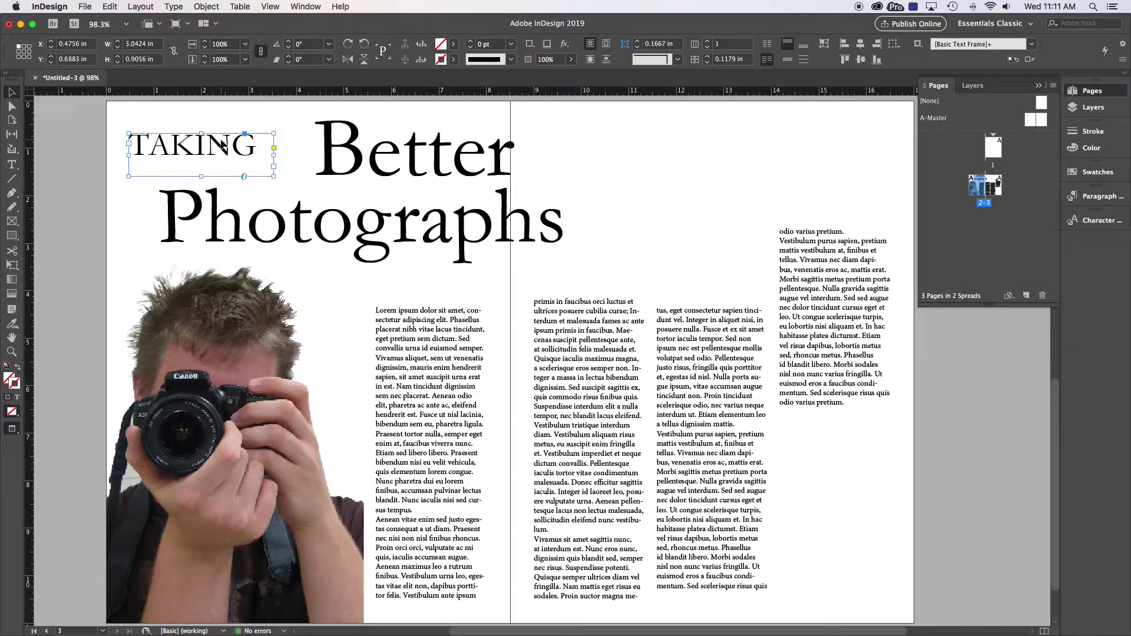
left_click_drag(413, 150, 350, 150)
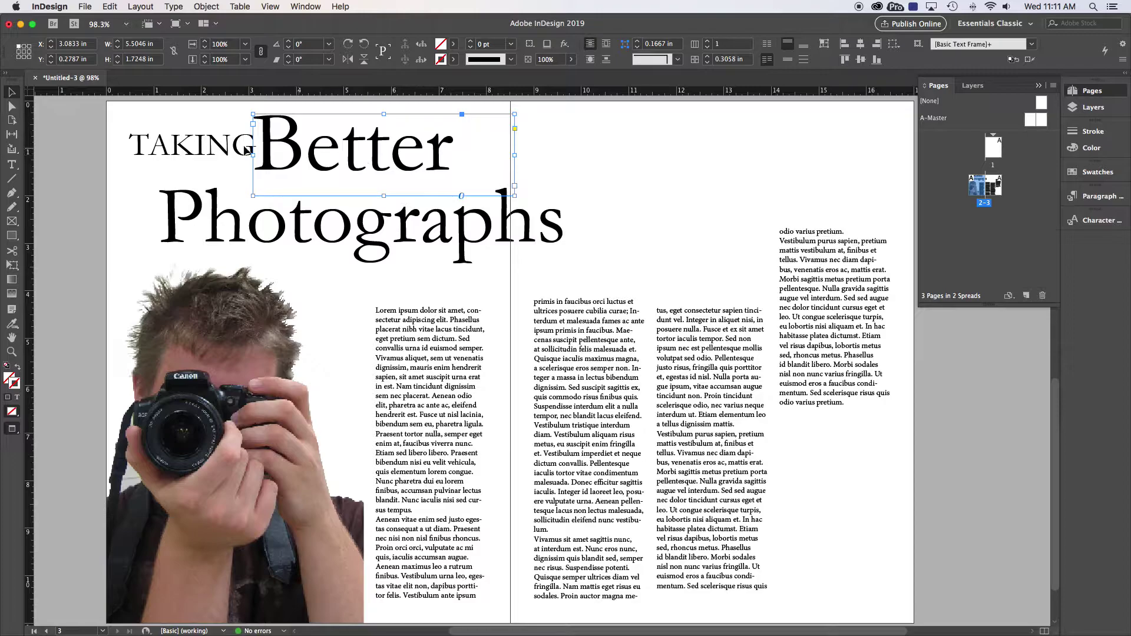
left_click(48, 148)
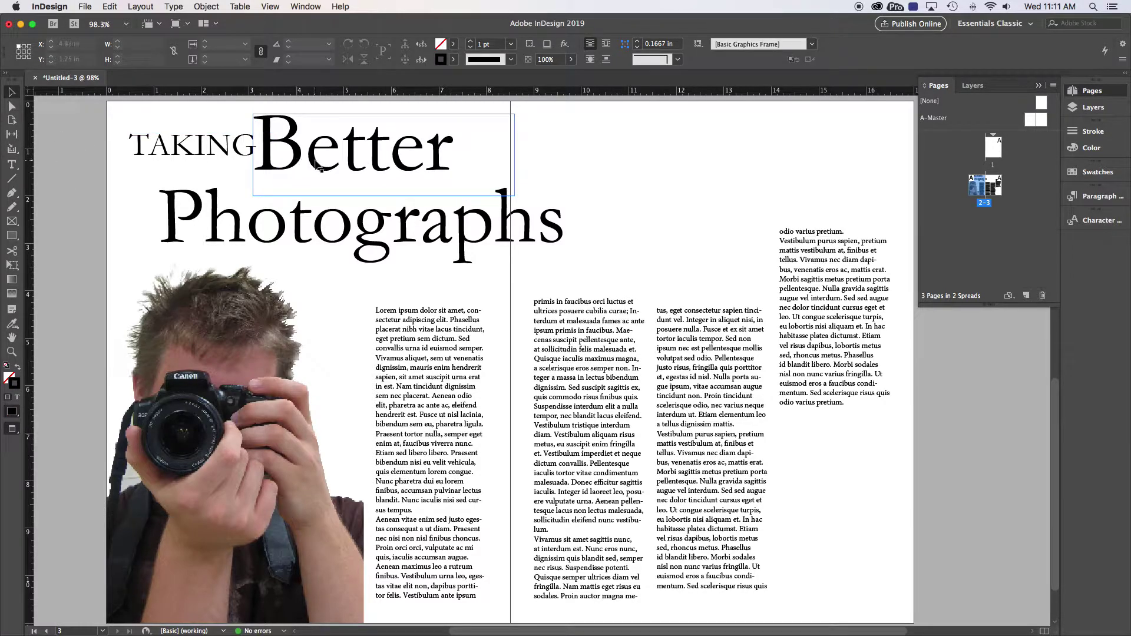
Step: Tighten the kerning in Better, with -40 between "B" and "e" and -20 between the second "t" and "e"
double_click(314, 160)
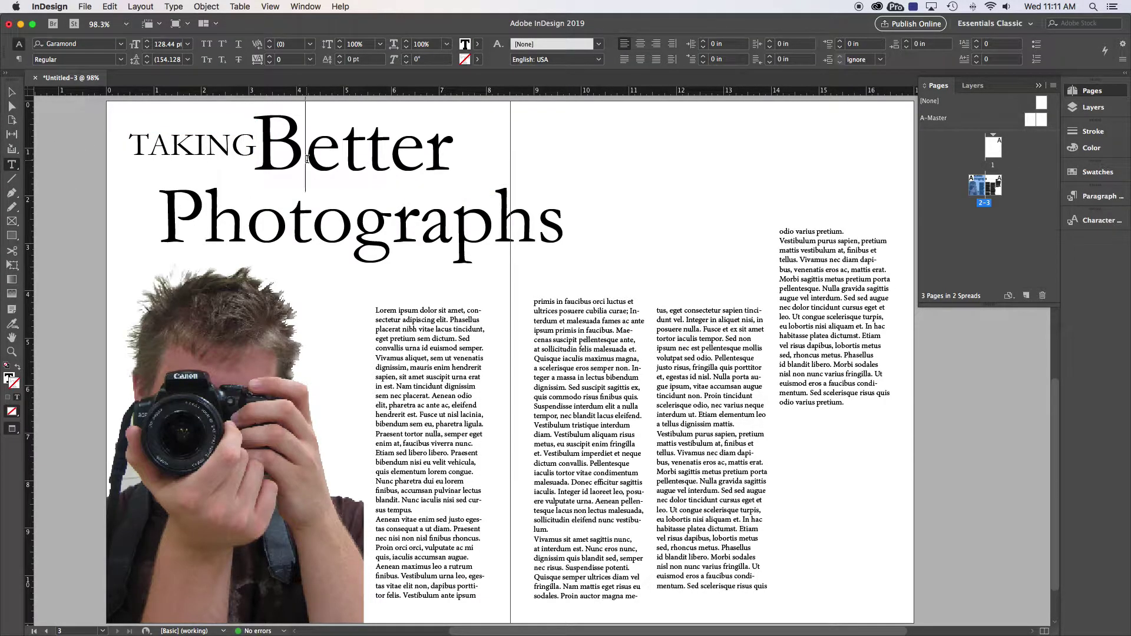
key("alt+Left")
key("alt+Left")
key("Right")
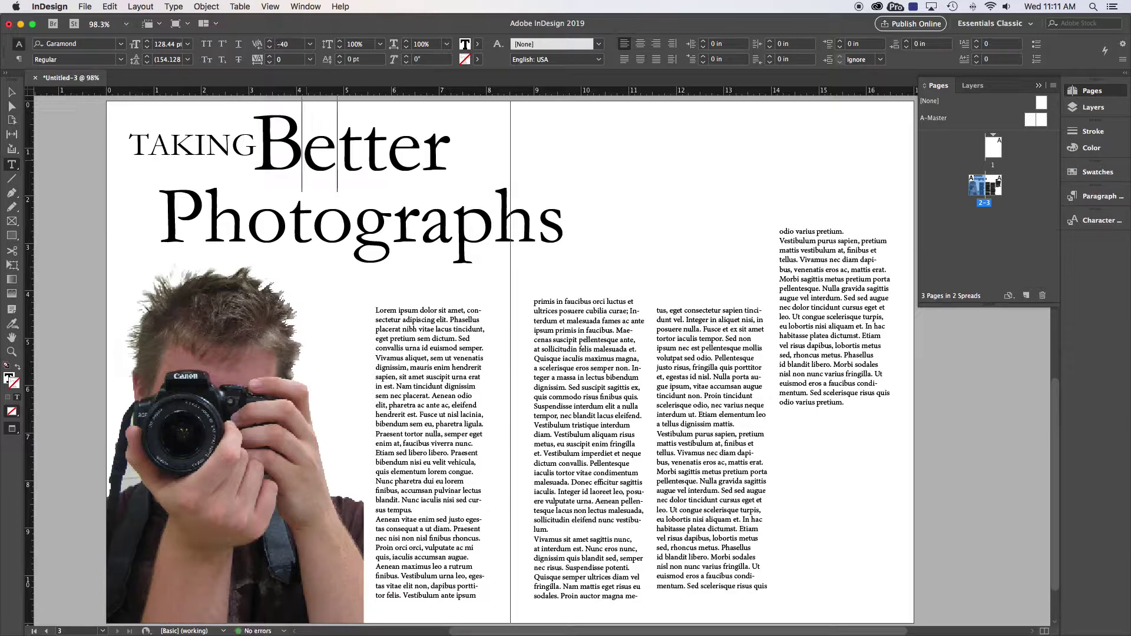
key("alt+Left")
key("Right")
key("Right")
key("alt+Left")
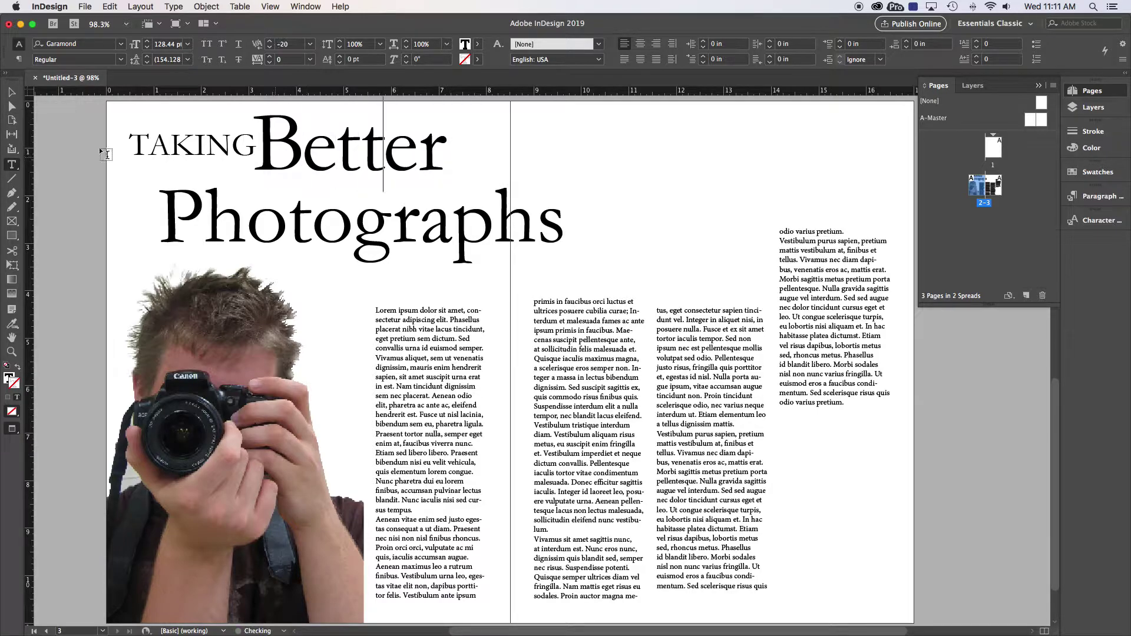
left_click(10, 93)
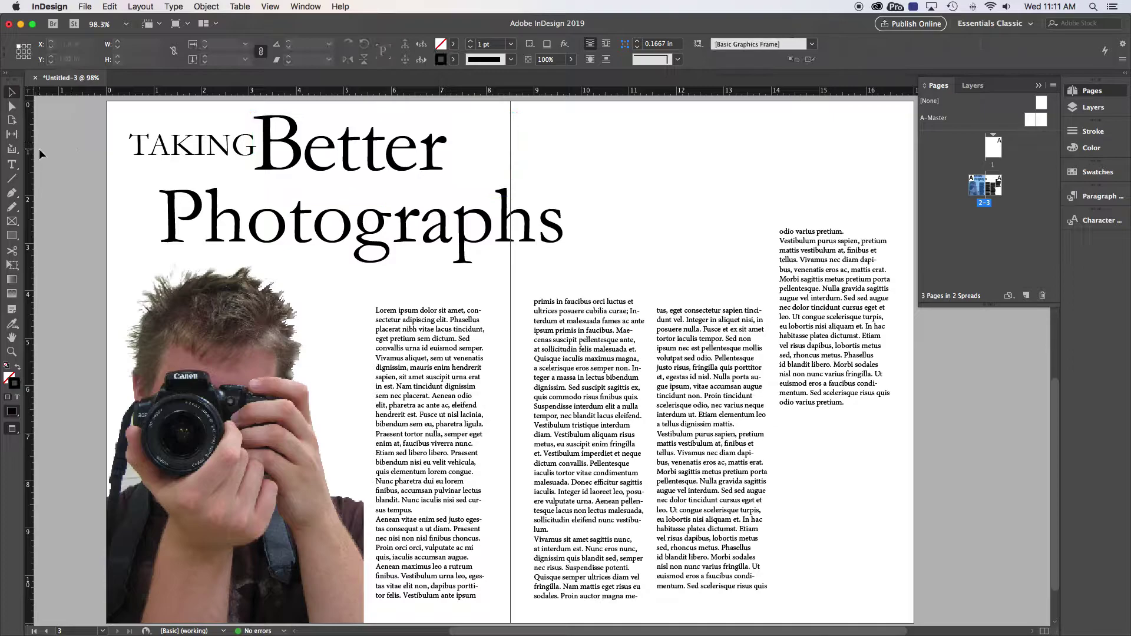
Step: Nudge TAKING and Better down together until Better sits at about Y 0.39 in
left_click(211, 149, "shift")
key("Down")
key("Down")
key("Down")
key("Down")
key("Down")
key("Down")
key("Down")
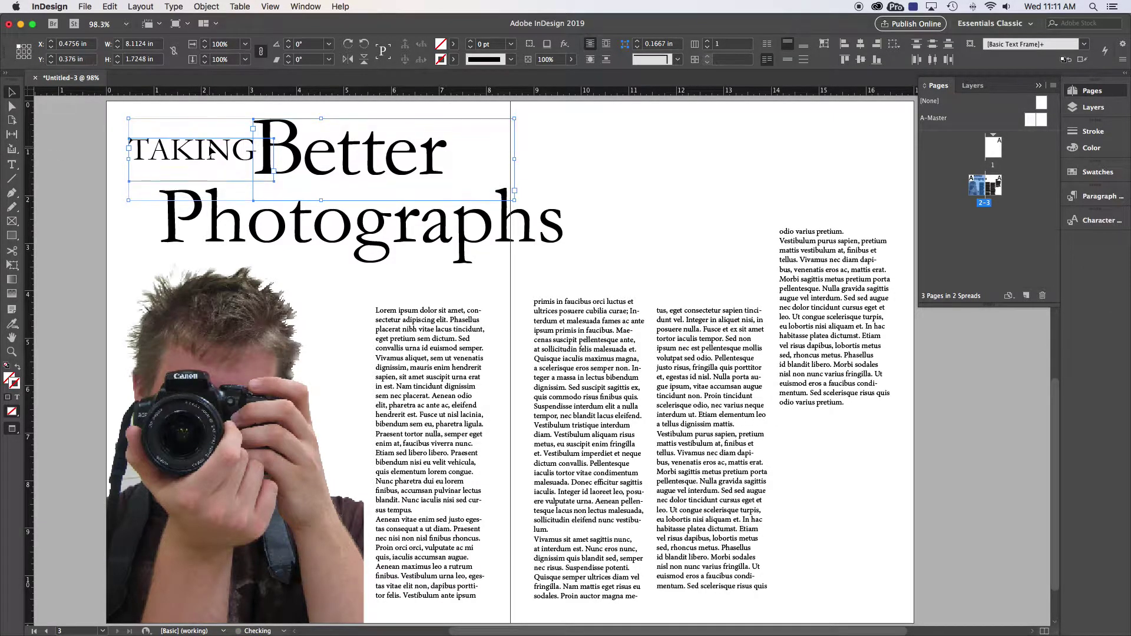
Step: Nudge Photographs up close beneath Better, to about Y 1.55 in
left_click(266, 220)
key("Up")
key("Up")
key("Up")
key("Up")
key("Up")
key("Up")
key("Up")
key("Up")
key("Up")
key("Up")
key("Up")
key("Up")
key("Up")
key("Up")
key("Up")
key("Up")
key("Up")
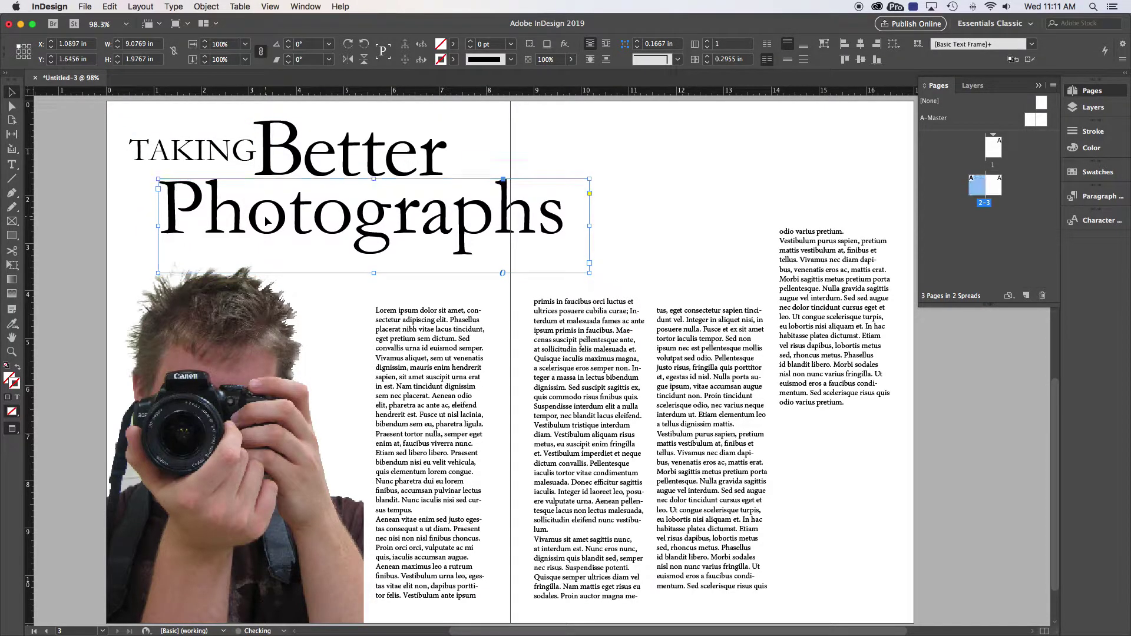
key("Up")
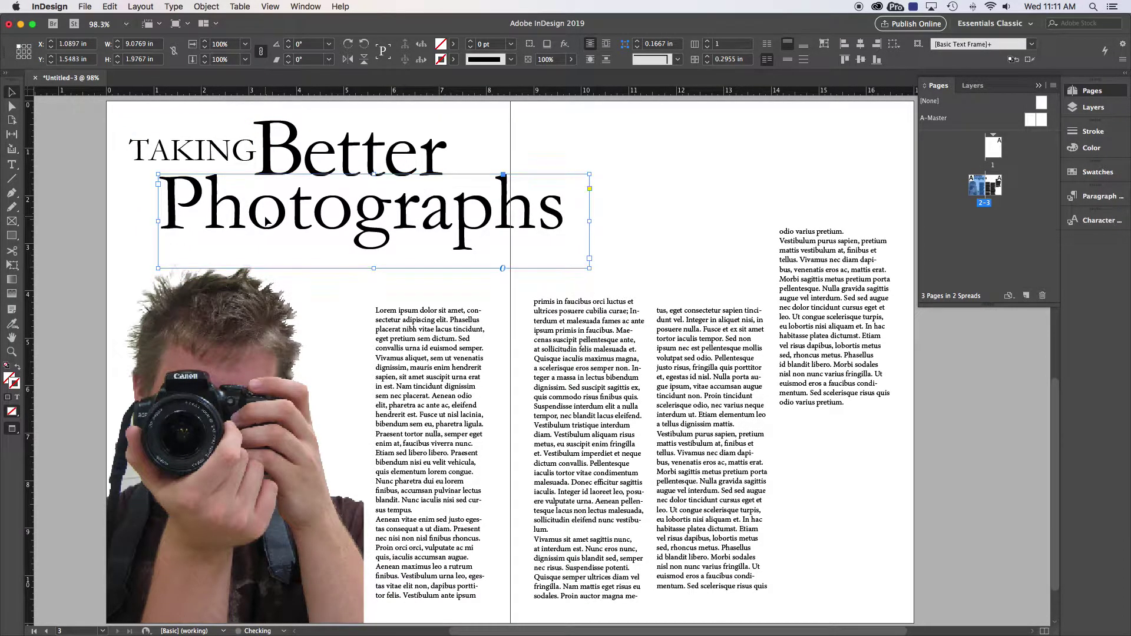
left_click(99, 152)
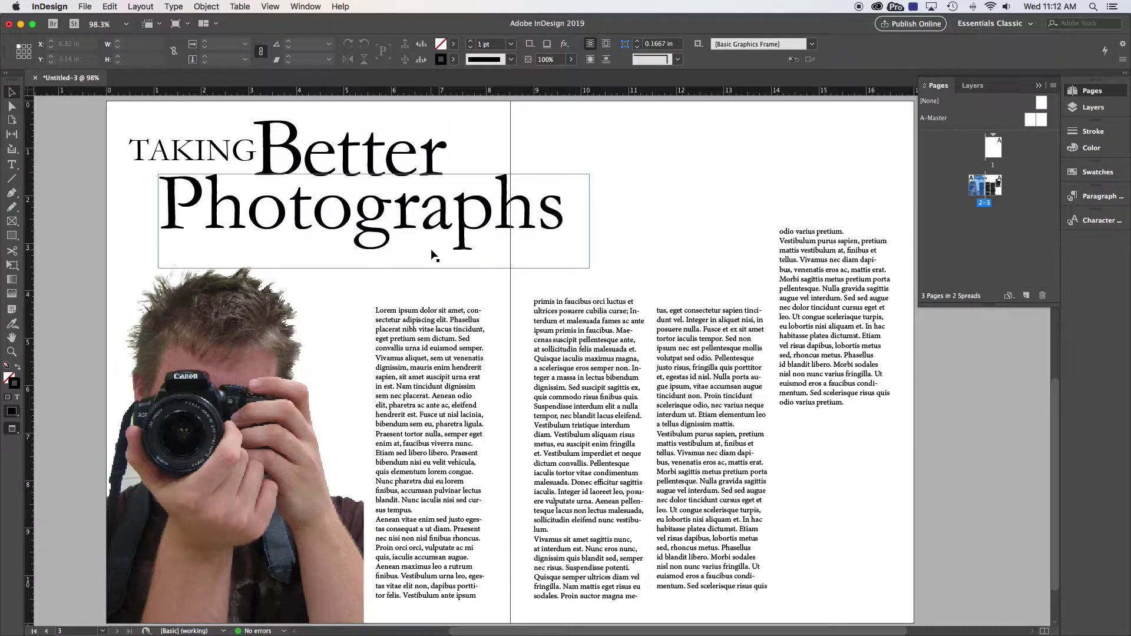
Step: Tighten the kerning letter by letter through Photographs, setting the last adjusted pair to -40
double_click(254, 227)
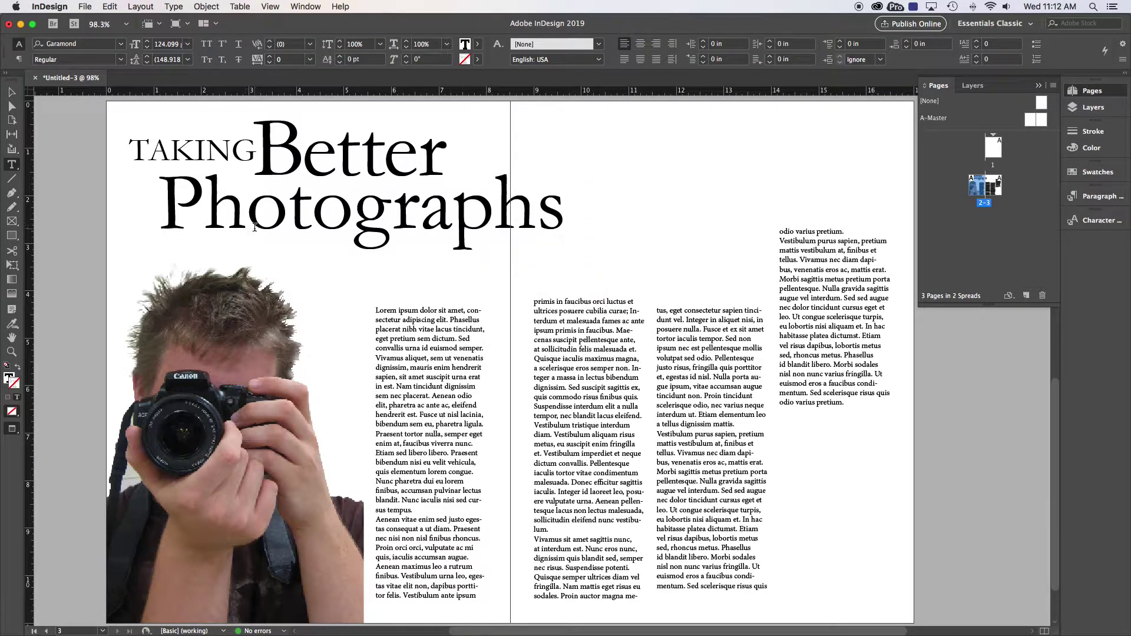
left_click(223, 219)
key("alt+Left")
key("alt+Left")
key("Right")
key("alt+Left")
key("alt+Left")
key("alt+Left")
key("alt+Left")
key("Right")
key("alt+Left")
key("alt+Left")
key("Right")
key("alt+Left")
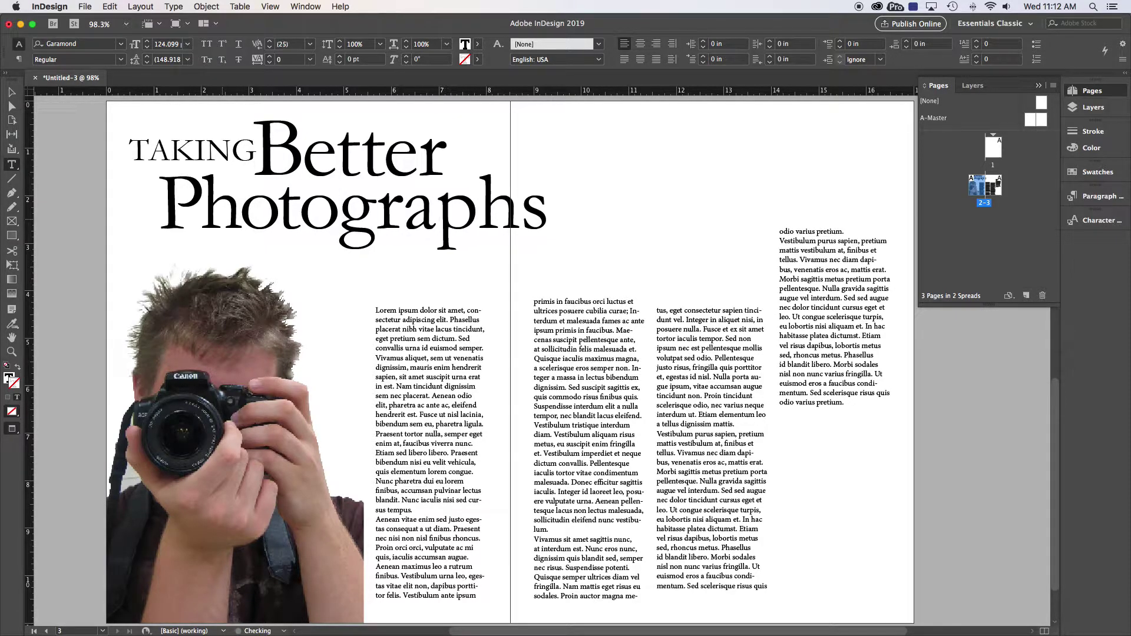
key("Right")
key("alt+Left")
key("Right")
key("alt+Left")
key("alt+Left")
key("Right")
key("alt+Left")
key("alt+Left")
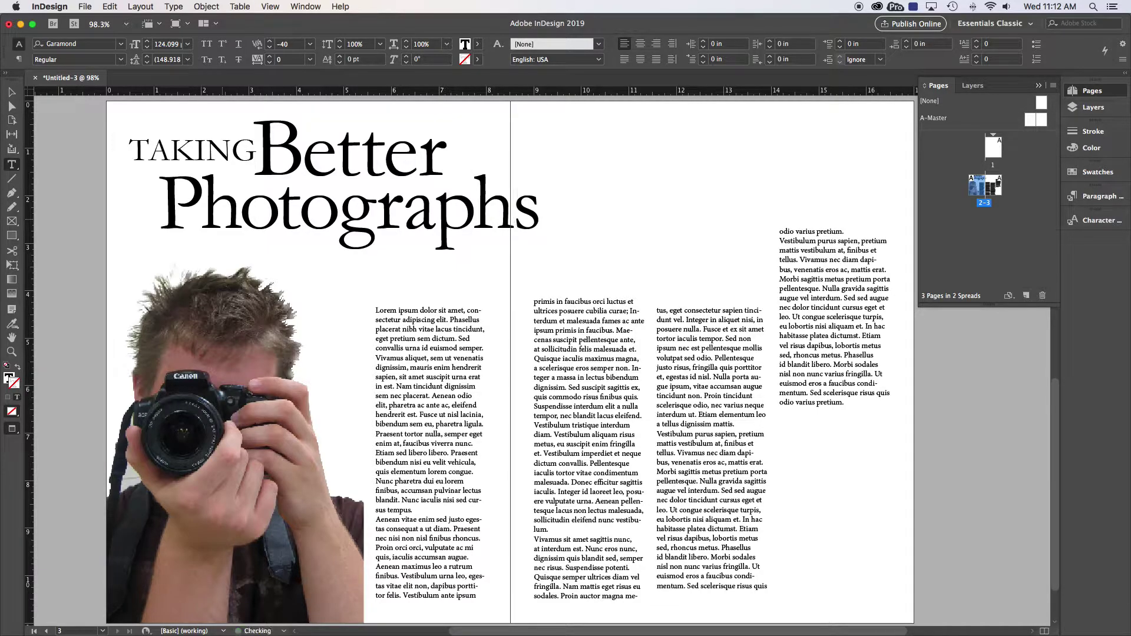
left_click(12, 92)
left_click(66, 139)
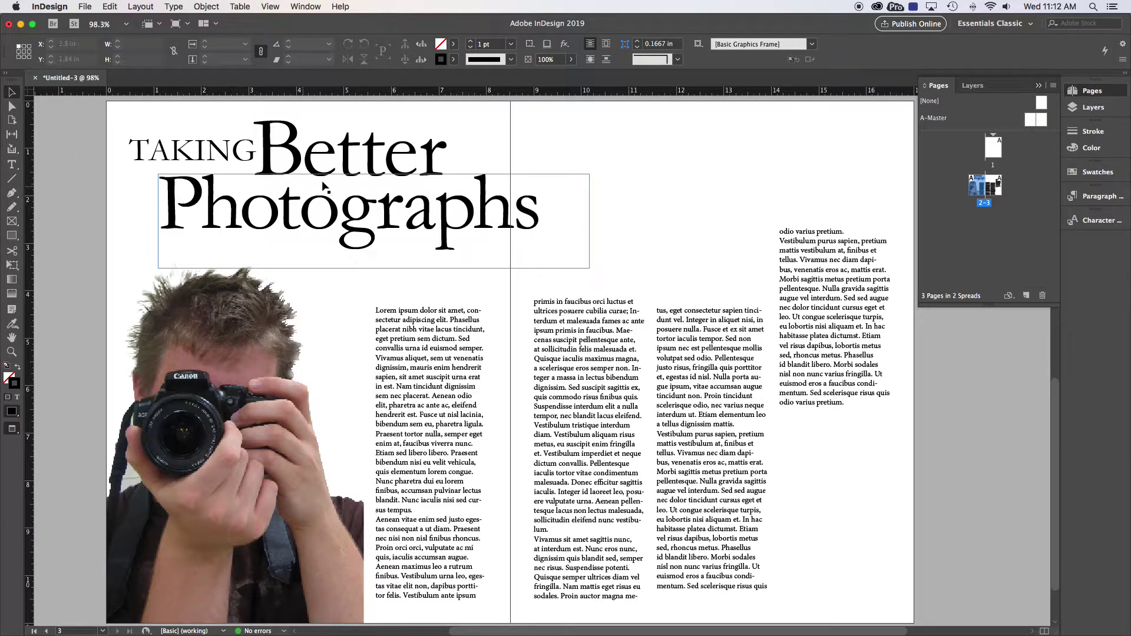
Step: Scale TAKING, Better and Photographs together with Free Transform until the Photographs frame is about 8.12 by 1.77 in
left_click(341, 157)
left_click(213, 154, "shift")
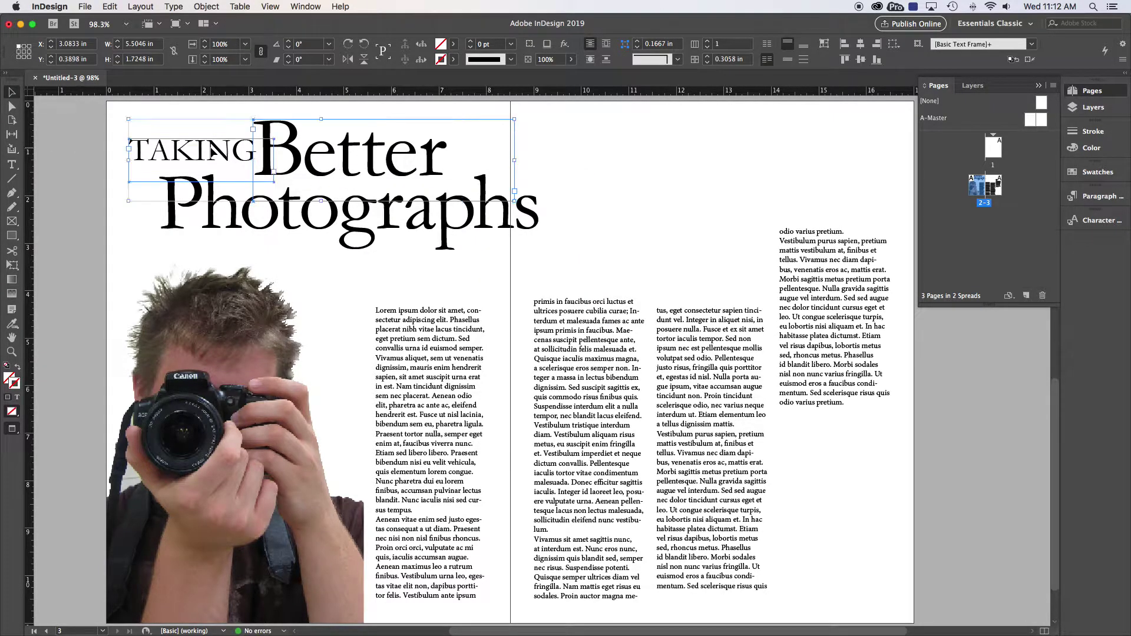
left_click(230, 216, "shift")
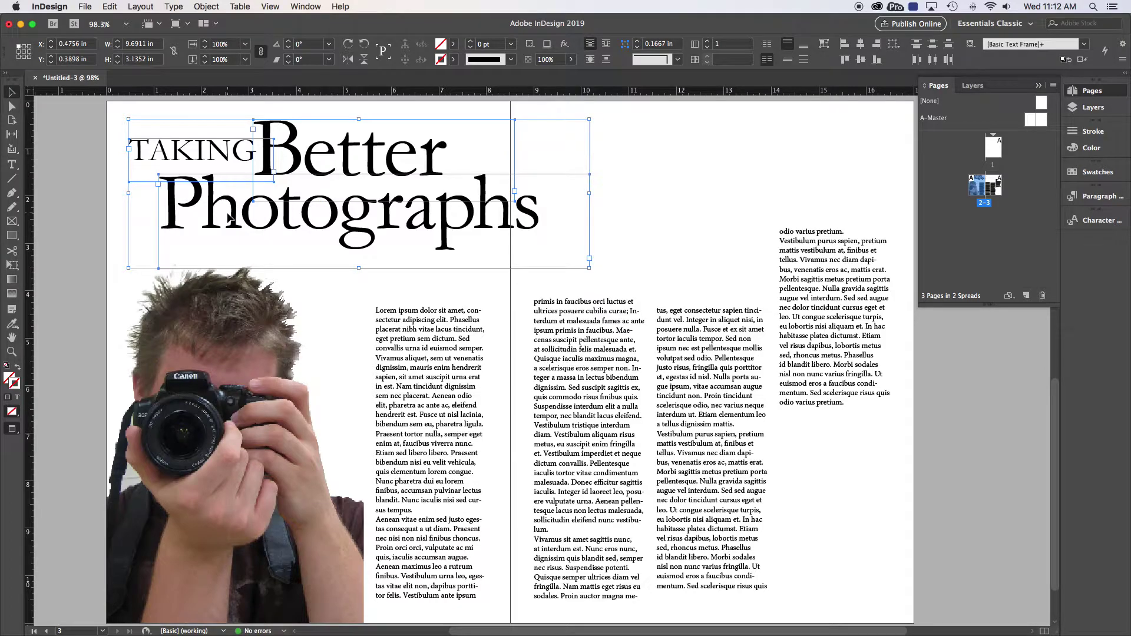
left_click(14, 265)
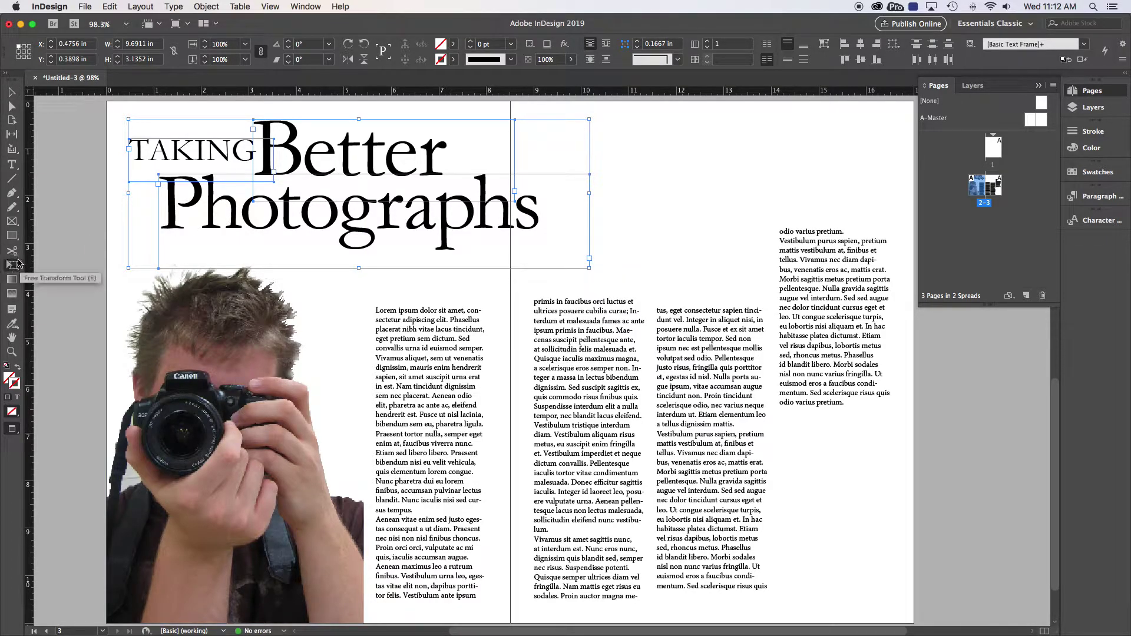
left_click_drag(589, 269, 541, 254)
left_click(12, 93)
left_click(70, 154)
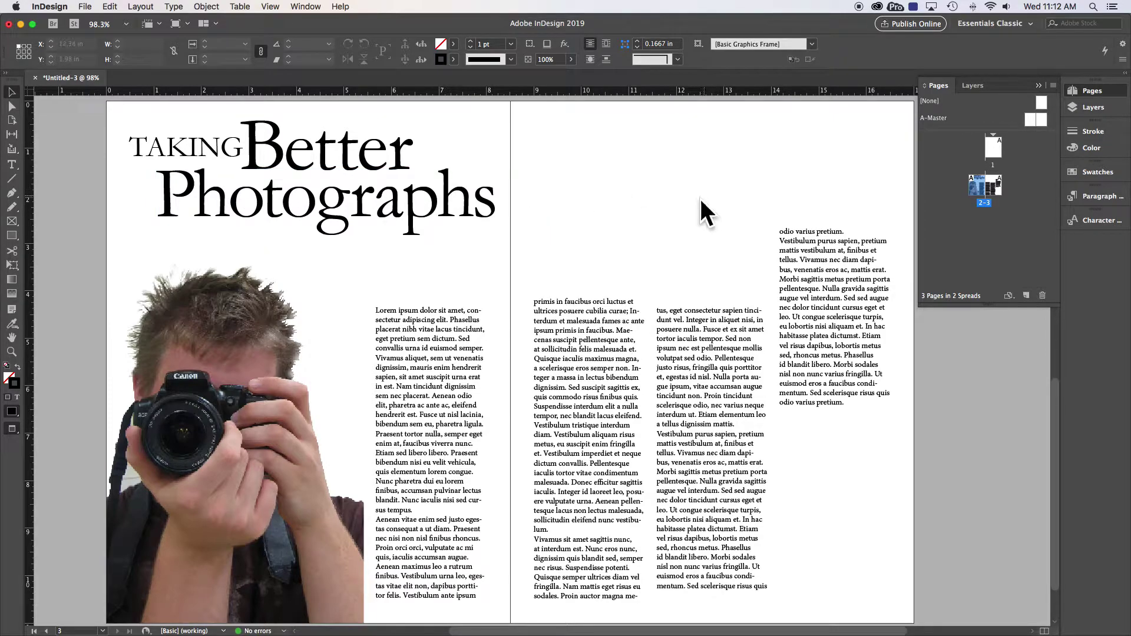
Step: Move Photographs across the spine to about X 5.125, Y 1.57 in
left_click(273, 213)
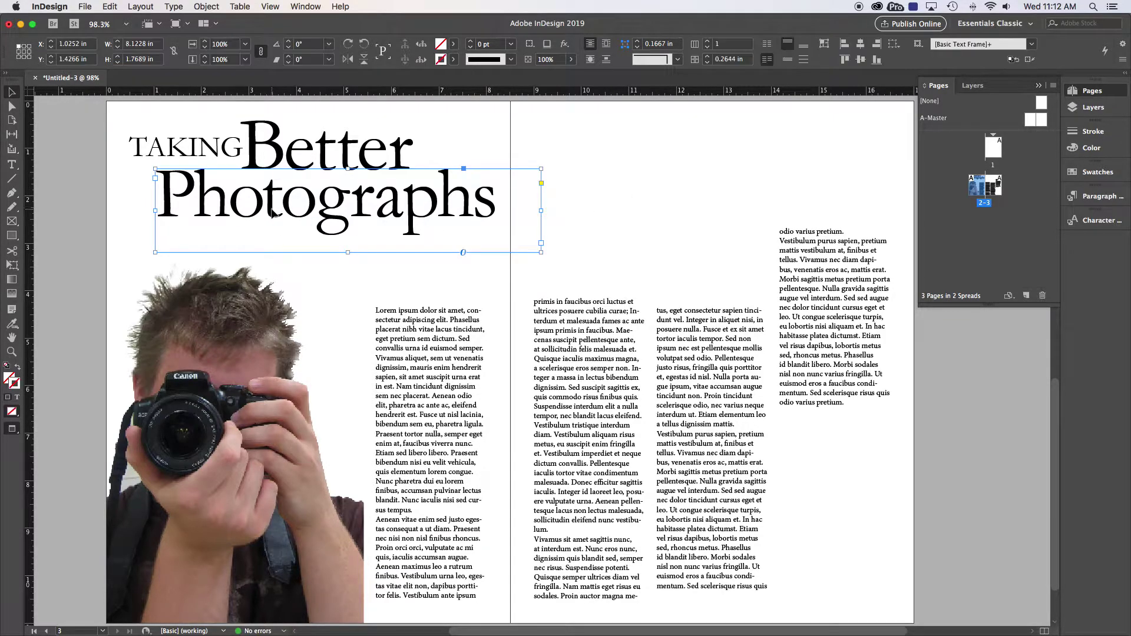
left_click_drag(232, 206, 428, 212)
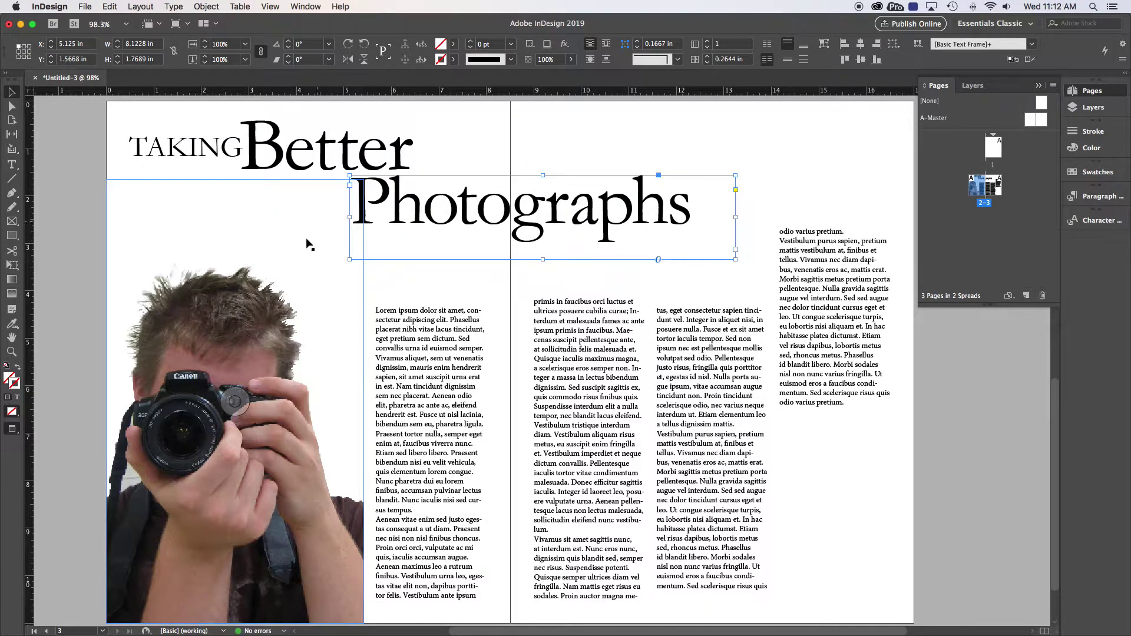
Step: Undo the last move of Photographs so it sits beneath Better again
key("super+z")
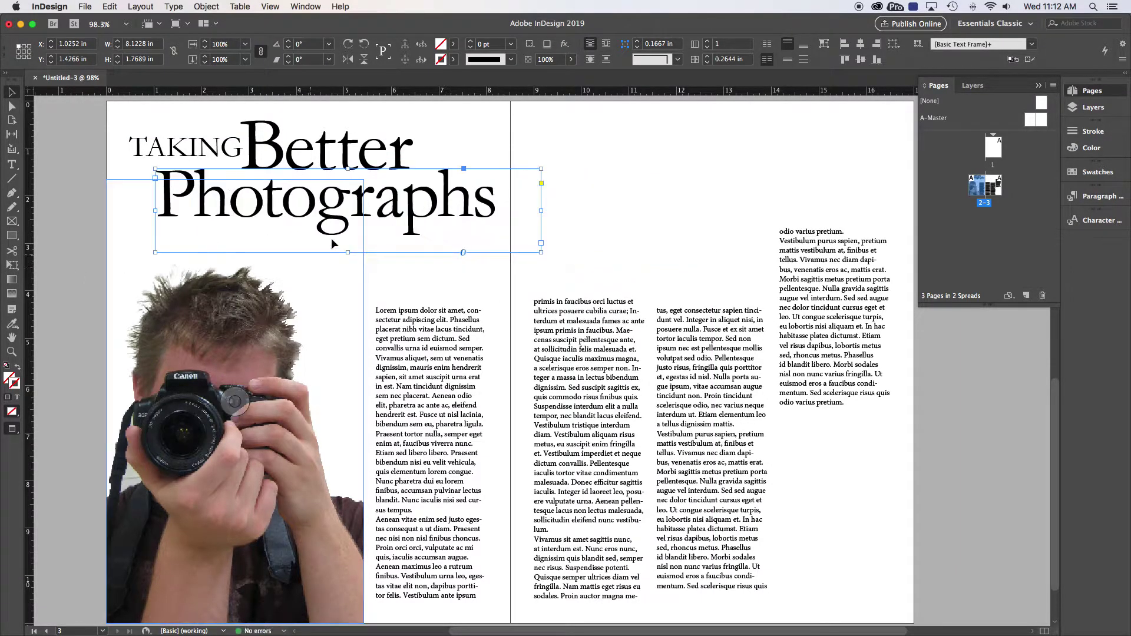
double_click(336, 211)
left_click_drag(318, 209, 501, 210)
key("BackSpace")
type("s")
left_click(11, 92)
left_click(230, 215)
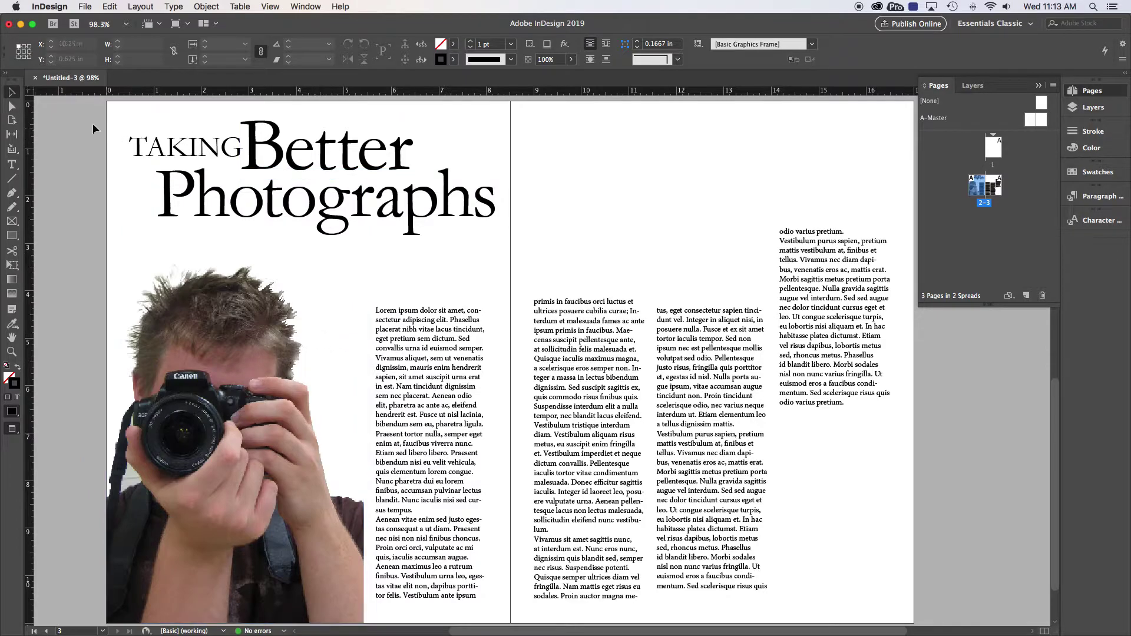
Step: Nudge TAKING, Better and Photographs down together, without the photo, to about Y 0.47 in
left_click(399, 174)
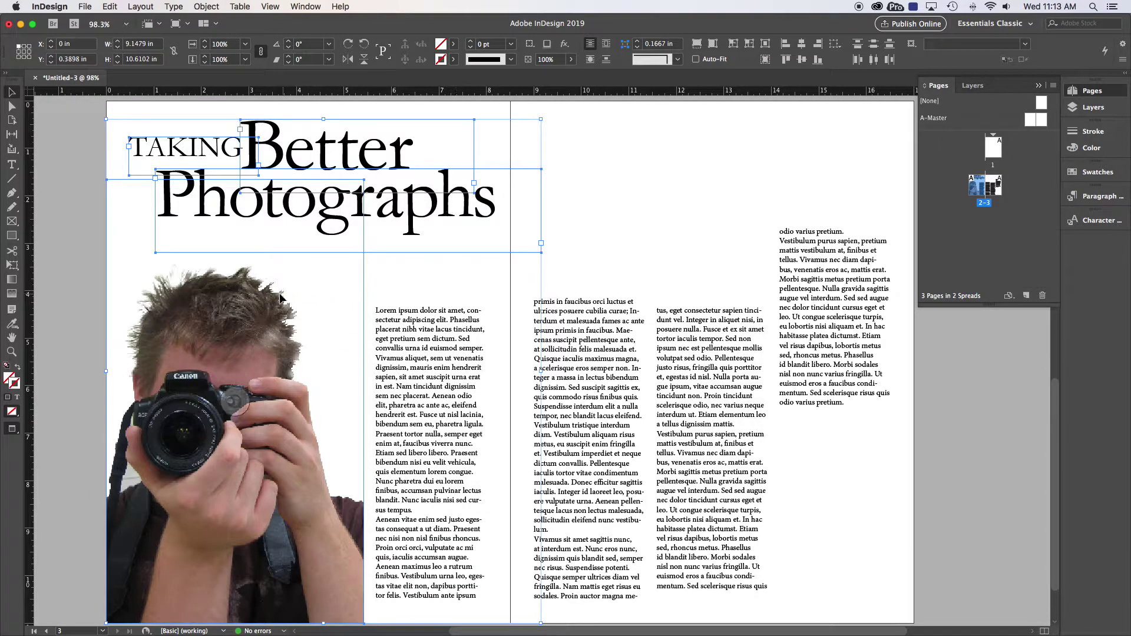
key("Down")
key("Down")
key("Down")
key("Down")
key("Down")
key("Down")
key("Down")
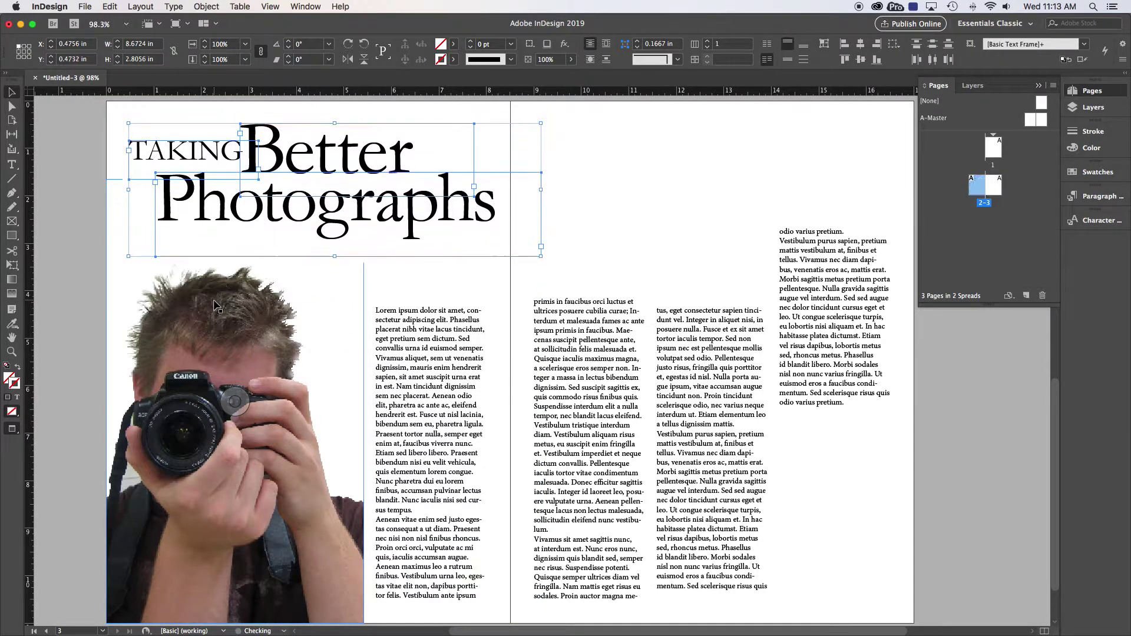
left_click(62, 176)
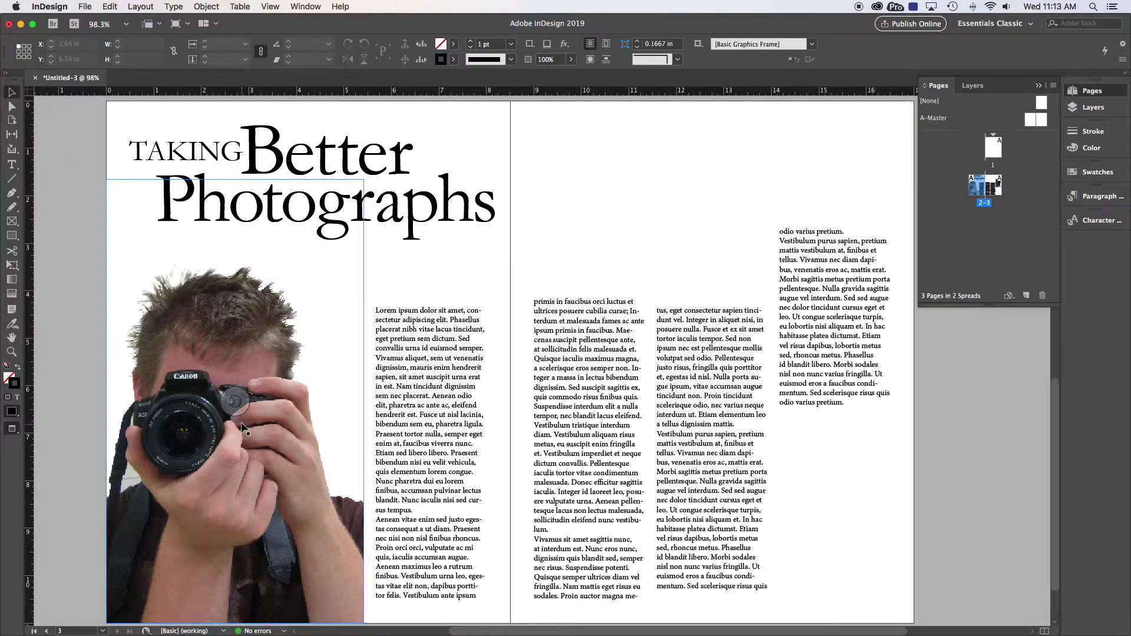
Step: Shift the photographer image inside its frame to about X+ -0.32, Y+ -2.18 in
left_click(172, 251)
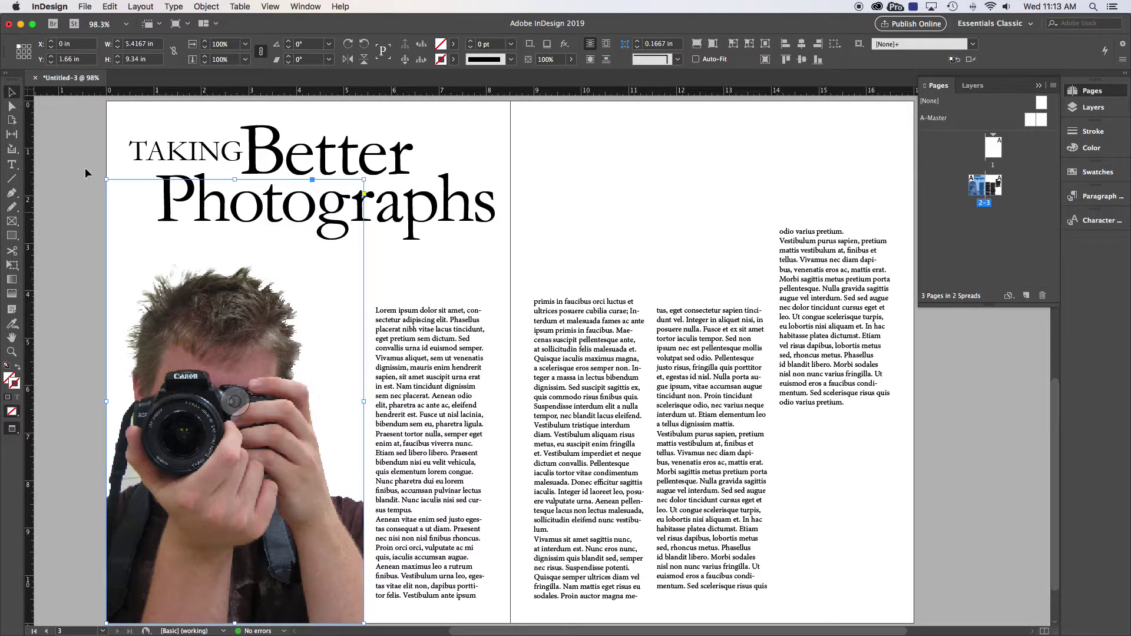
left_click(11, 106)
left_click(229, 378)
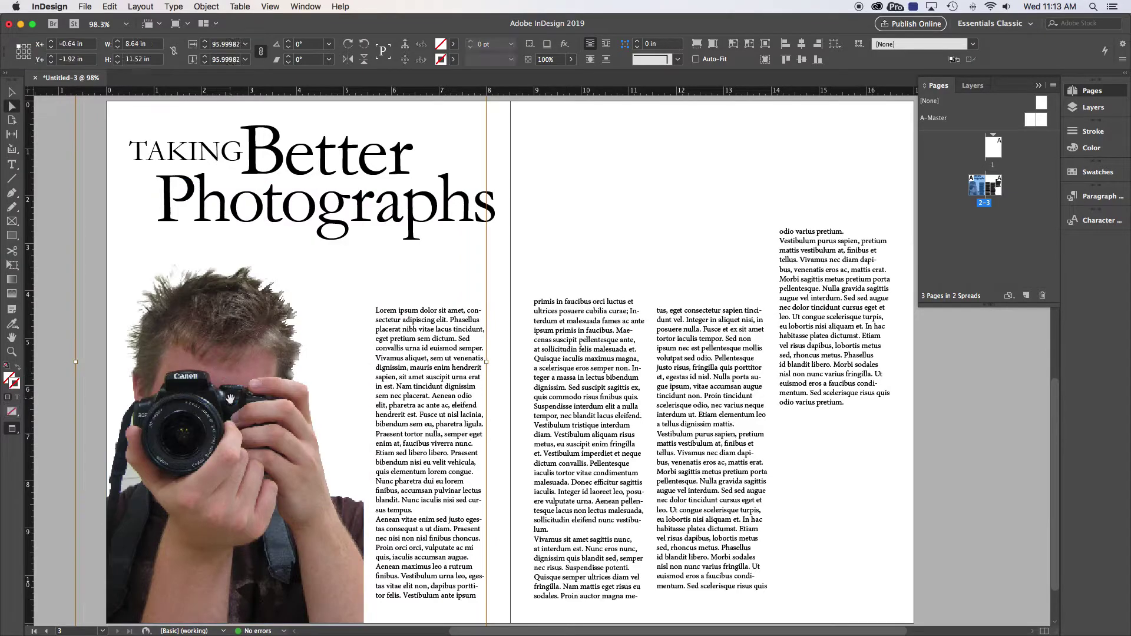
left_click_drag(230, 399, 245, 387)
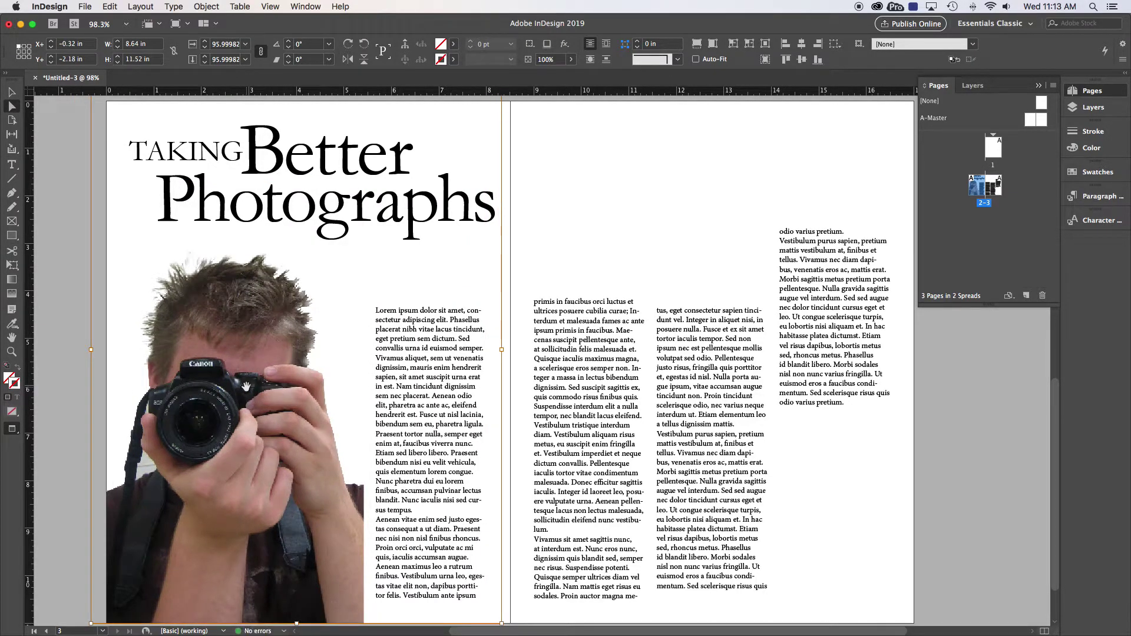
Step: Scale the image inside the photo frame to 100%
left_click(227, 44)
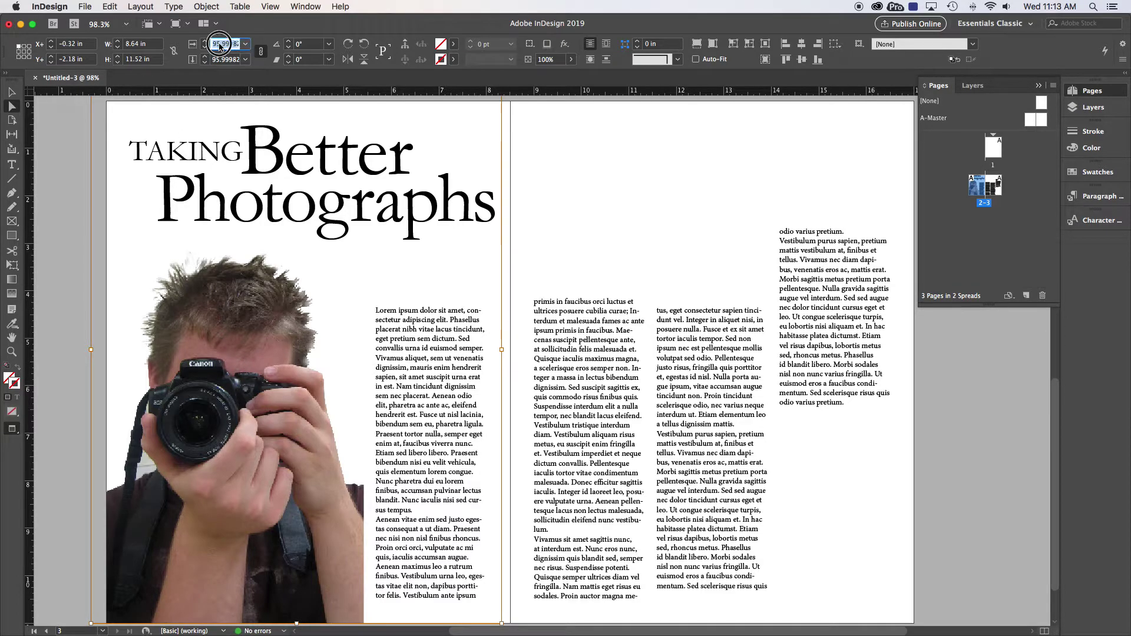
type("100")
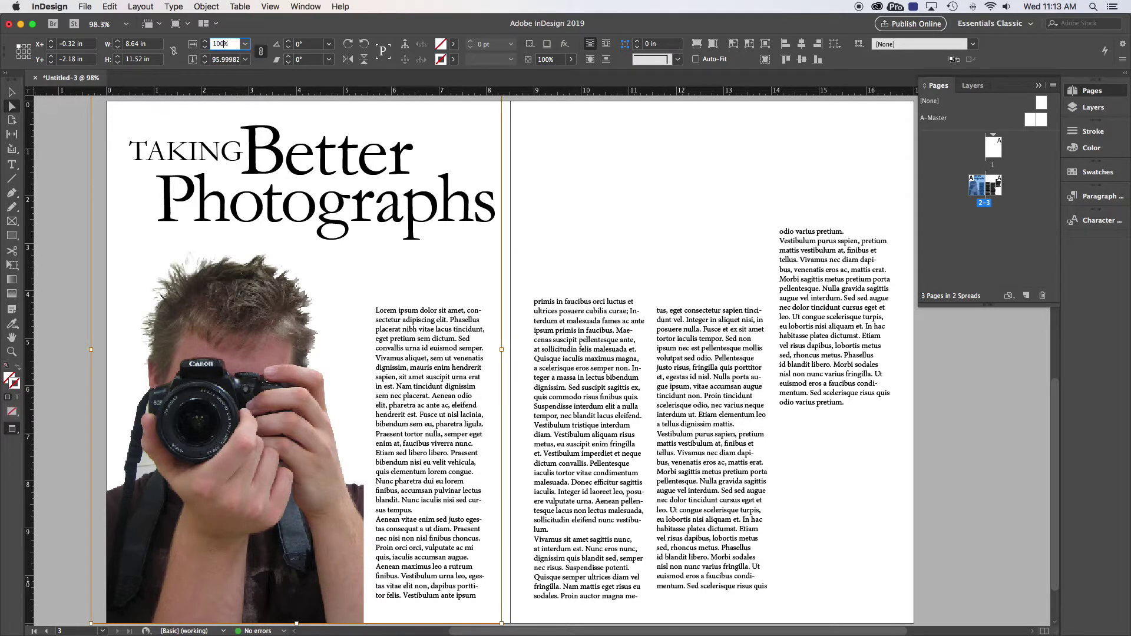
type("0")
key("Return")
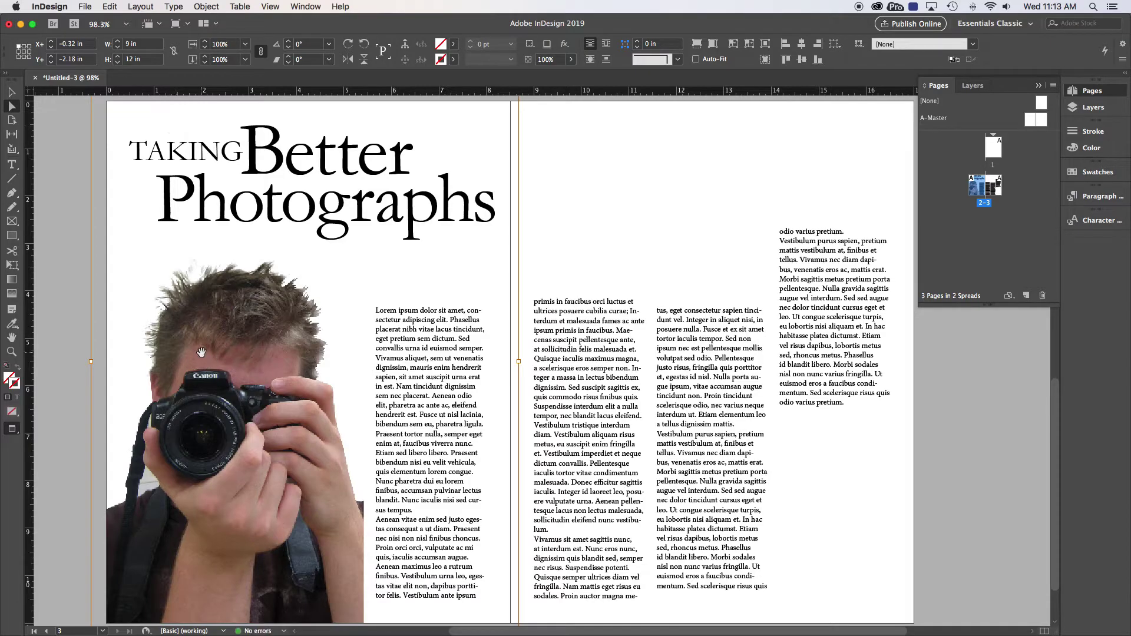
Step: Nudge the image up inside its frame, closer to the headline, to about Y+ -2.49 in, and deselect it
key("Up")
key("Up")
key("Up")
key("Up")
key("Up")
key("Up")
key("Up")
key("Up")
key("Up")
key("Up")
key("Up")
key("Up")
key("Up")
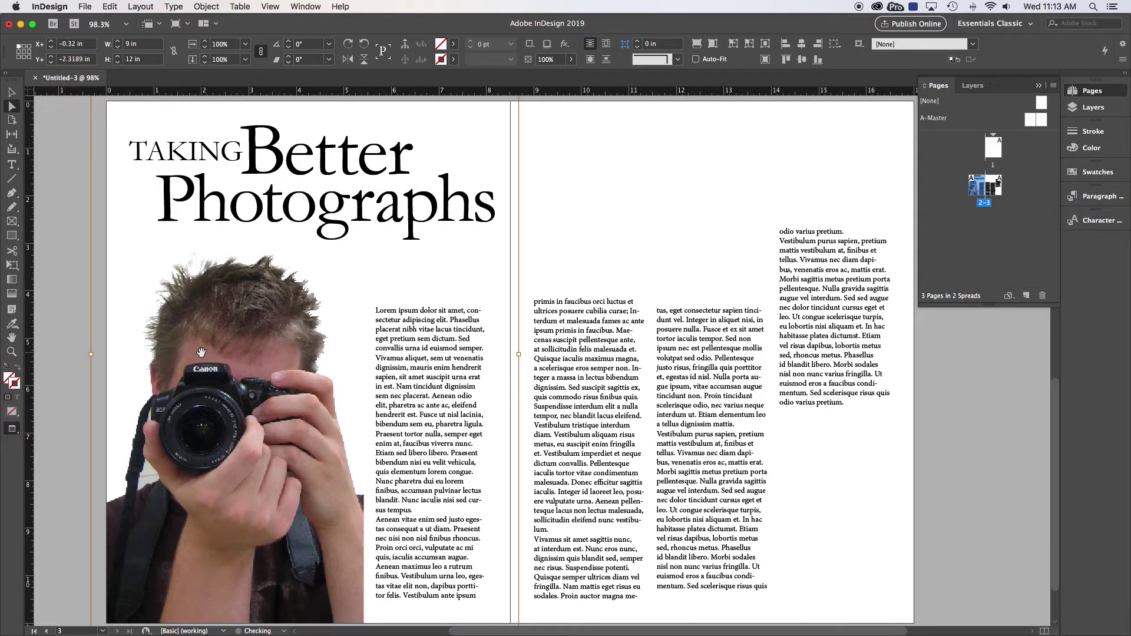
key("Up")
key("Up")
key("Up")
key("Up")
key("Up")
key("Up")
key("Up")
key("Up")
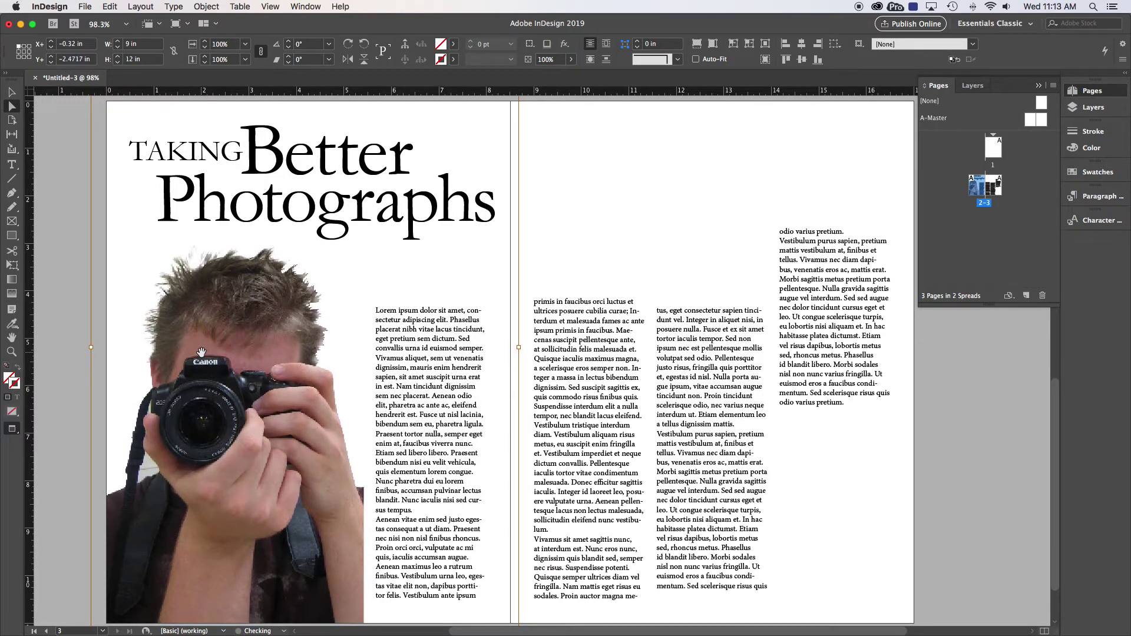
key("Down")
key("Up")
key("Up")
key("Up")
key("Up")
key("Up")
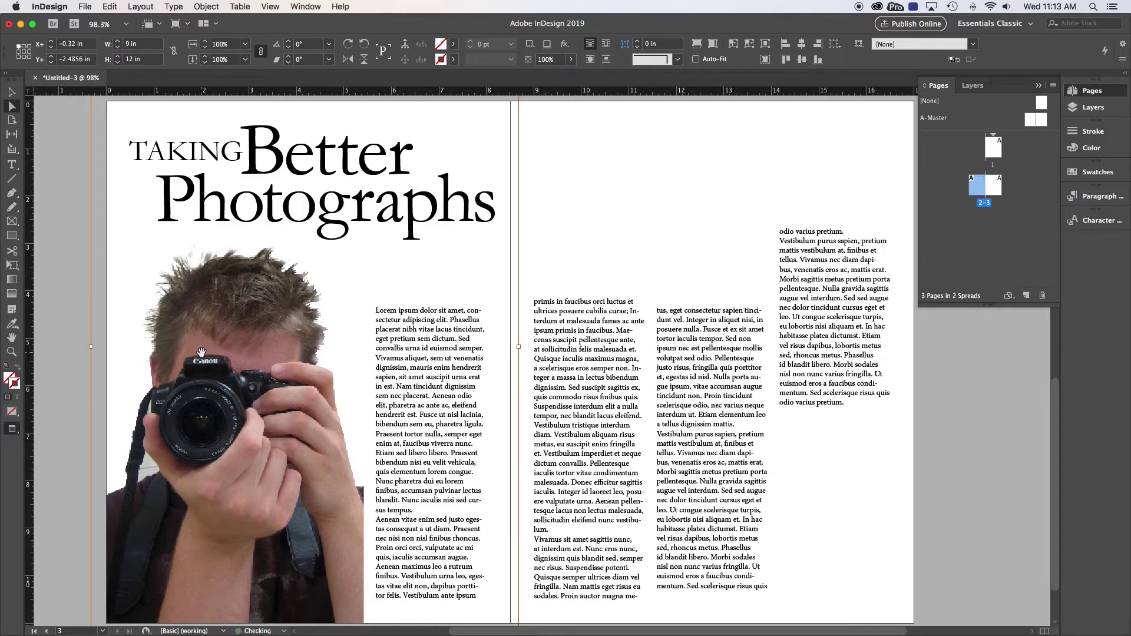
left_click(15, 92)
left_click(55, 129)
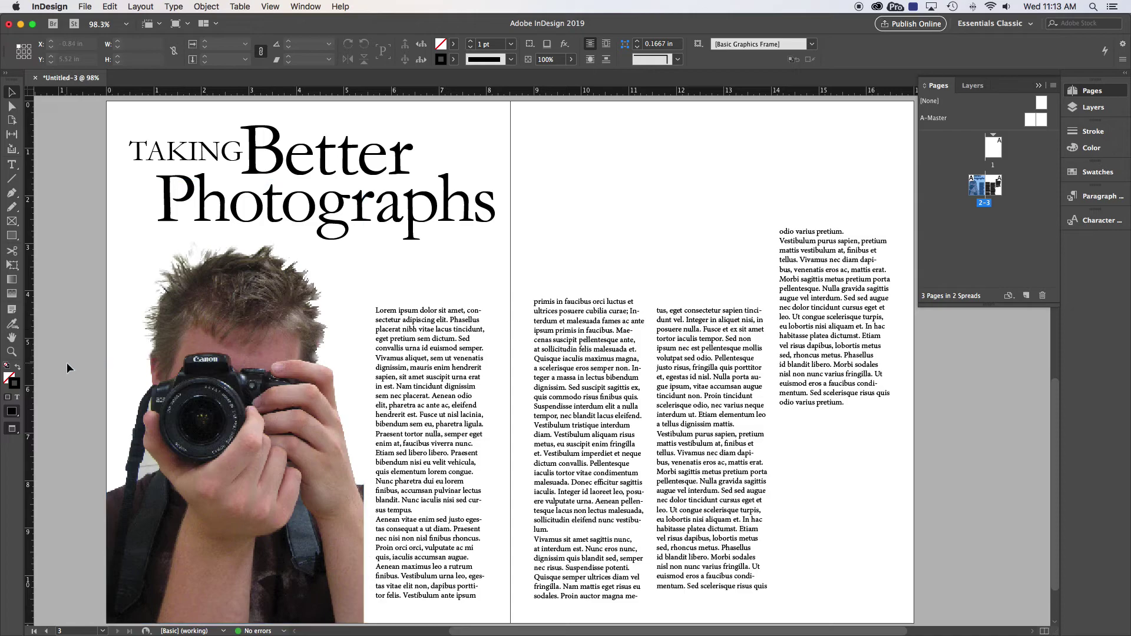